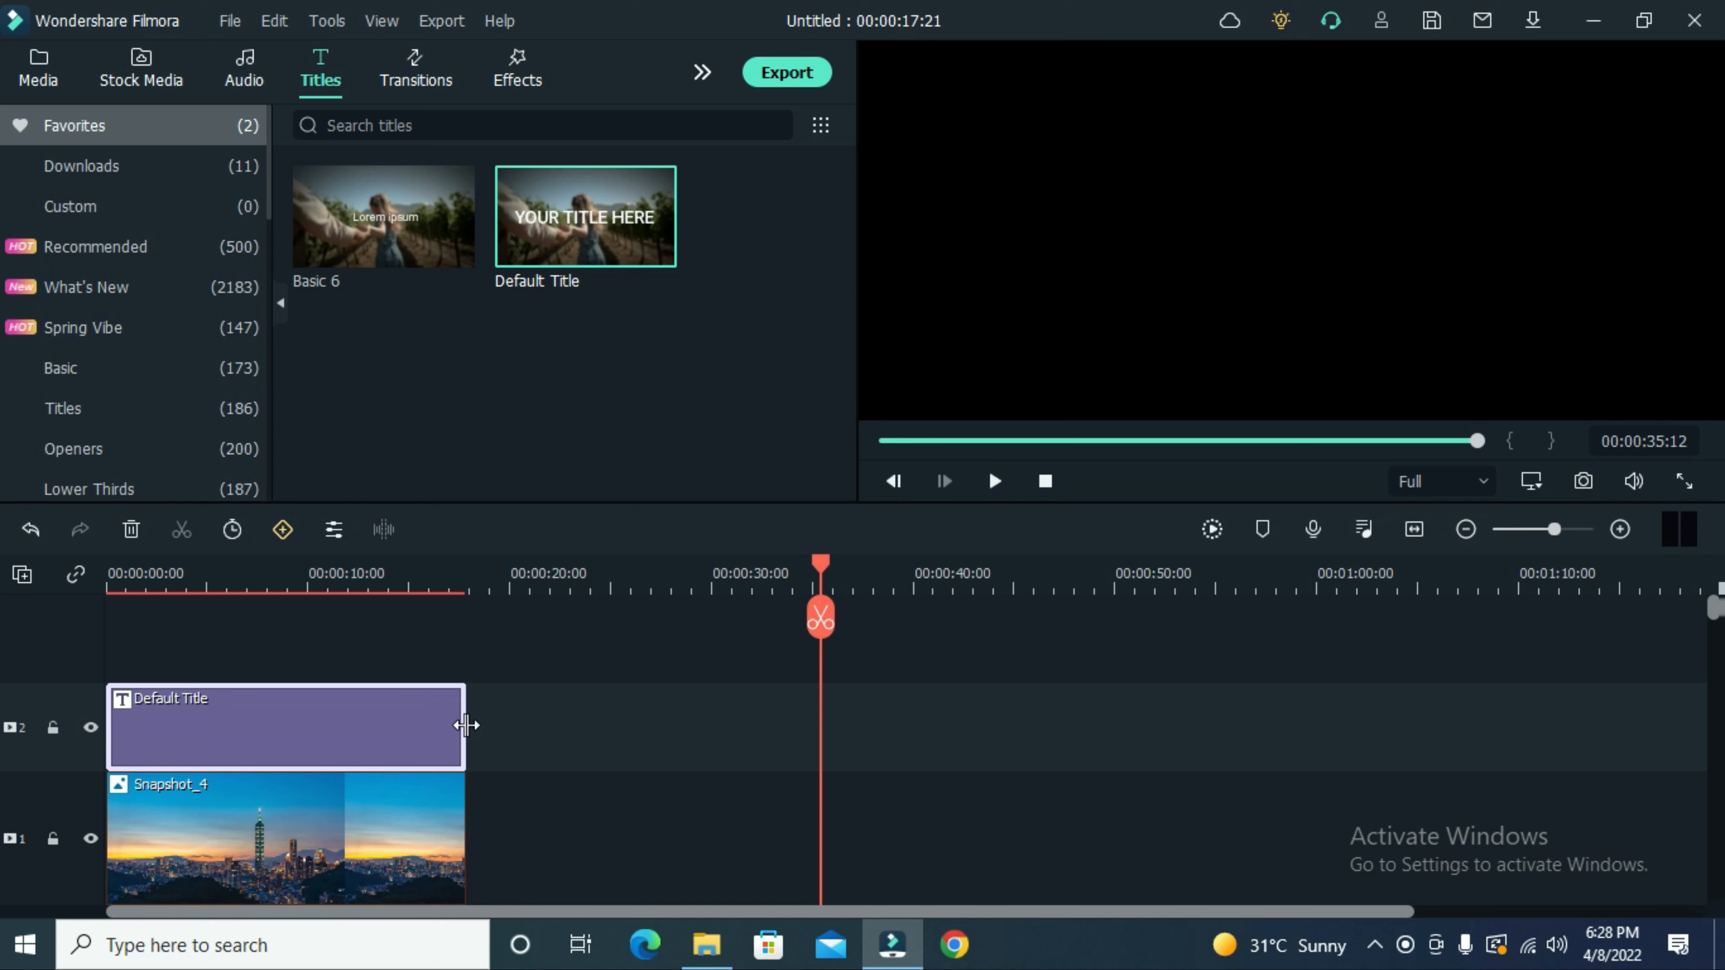
Place another copy of Snapshot_4 on the track above the title and extend it to match the title's length.
left_click(466, 725)
left_click(39, 74)
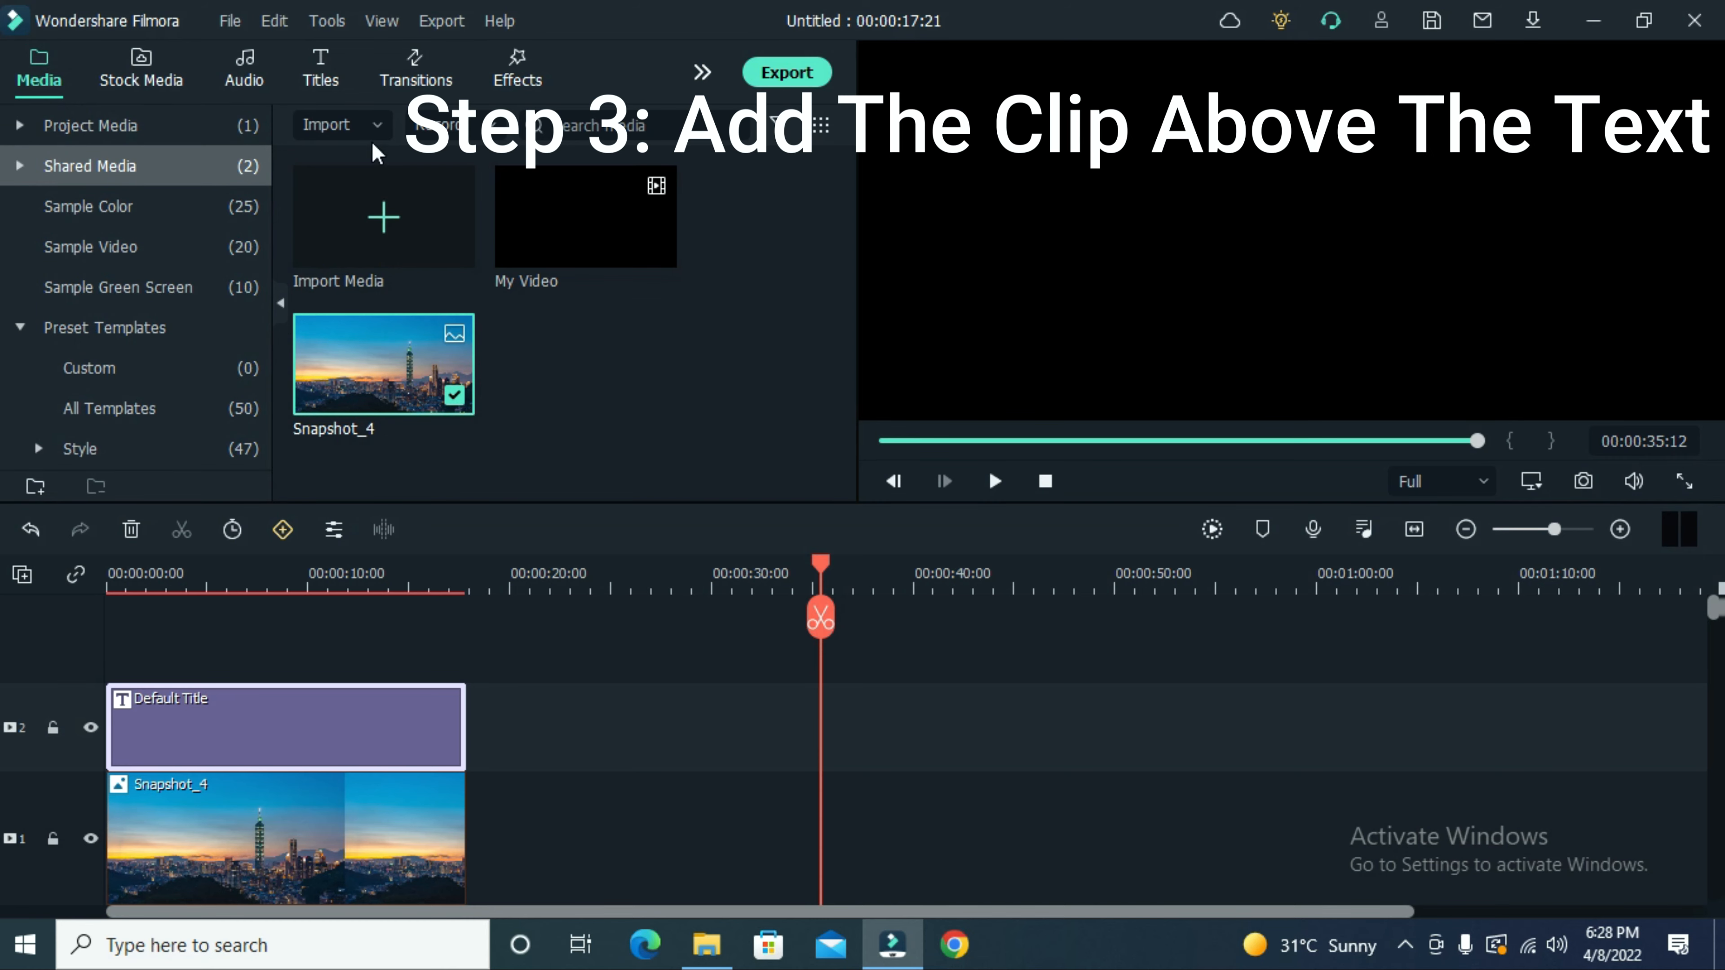
left_click_drag(367, 338, 116, 628)
left_click_drag(208, 734, 467, 733)
scroll(544, 644, "down", 2)
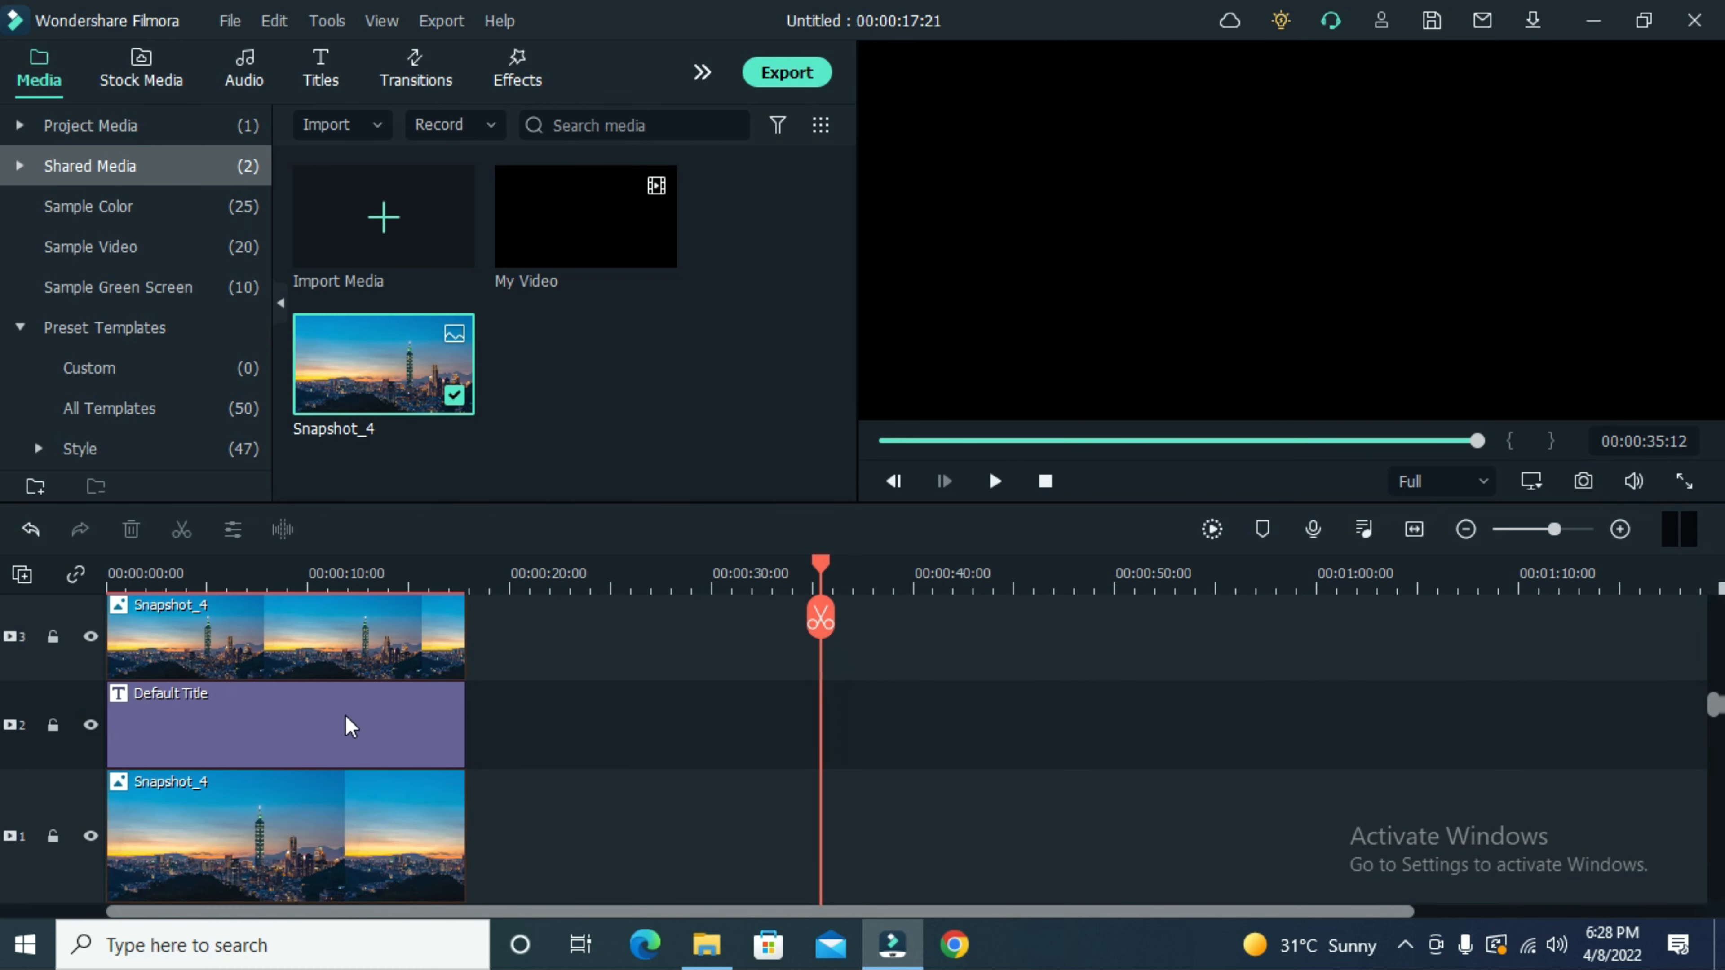
Open the title clip for advanced editing and replace its text with "Filmora".
left_click(327, 732)
double_click(324, 730)
right_click(325, 731)
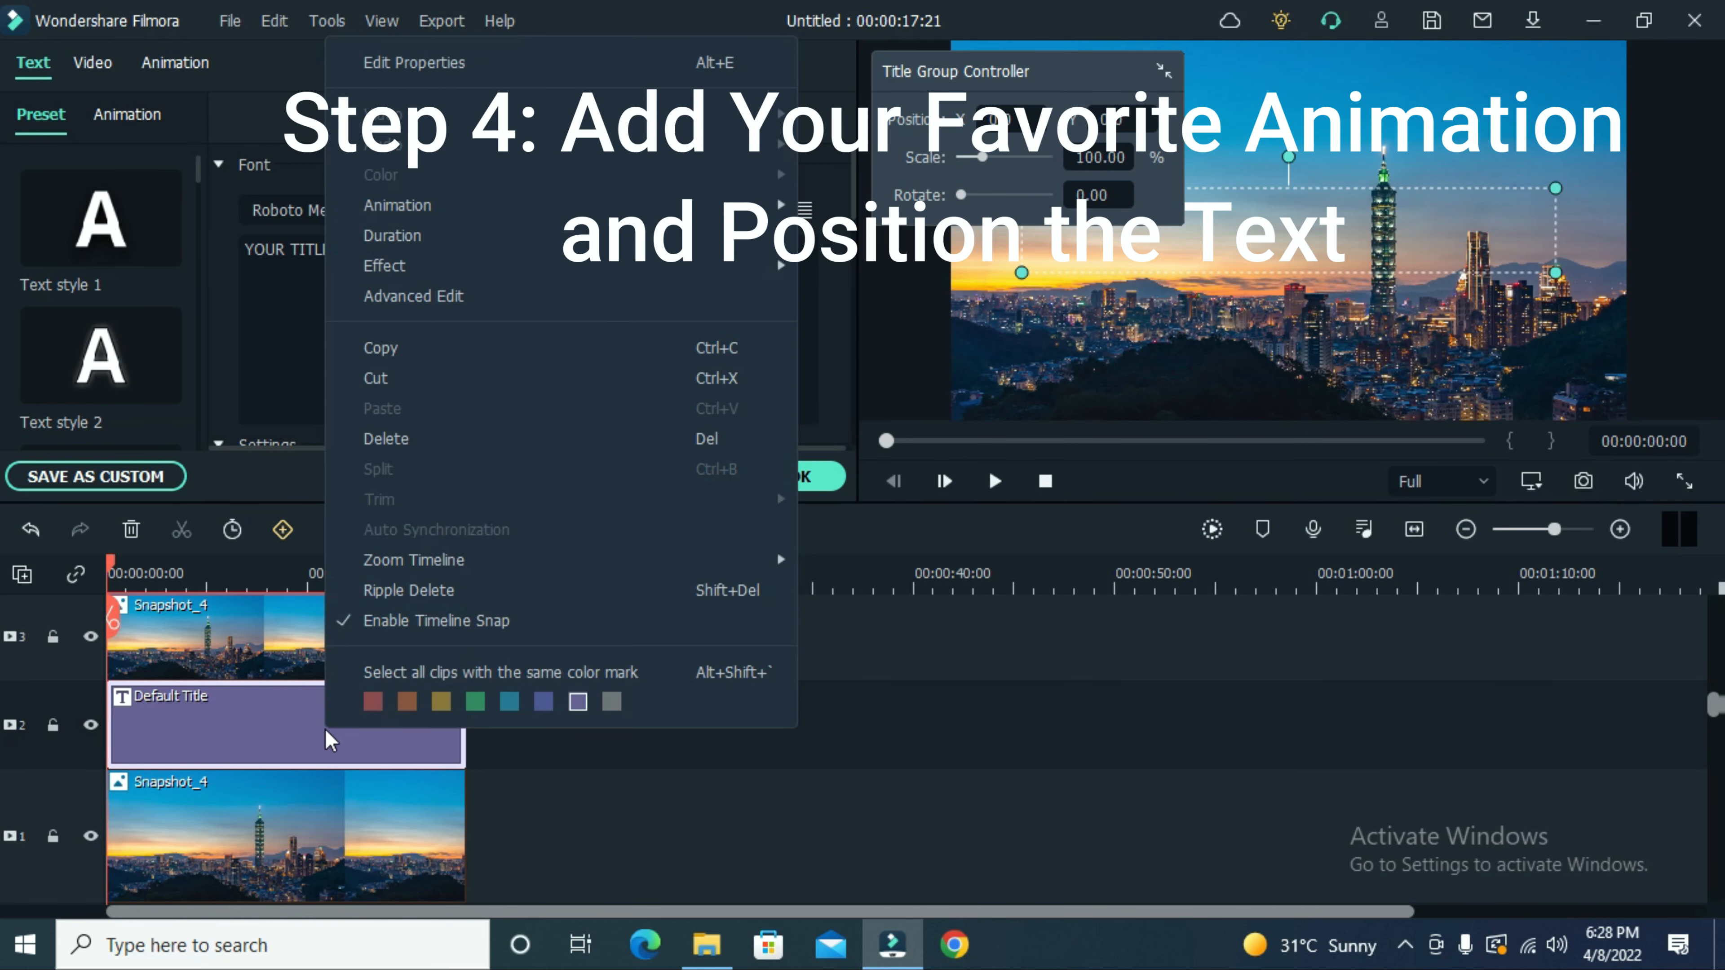
left_click(435, 295)
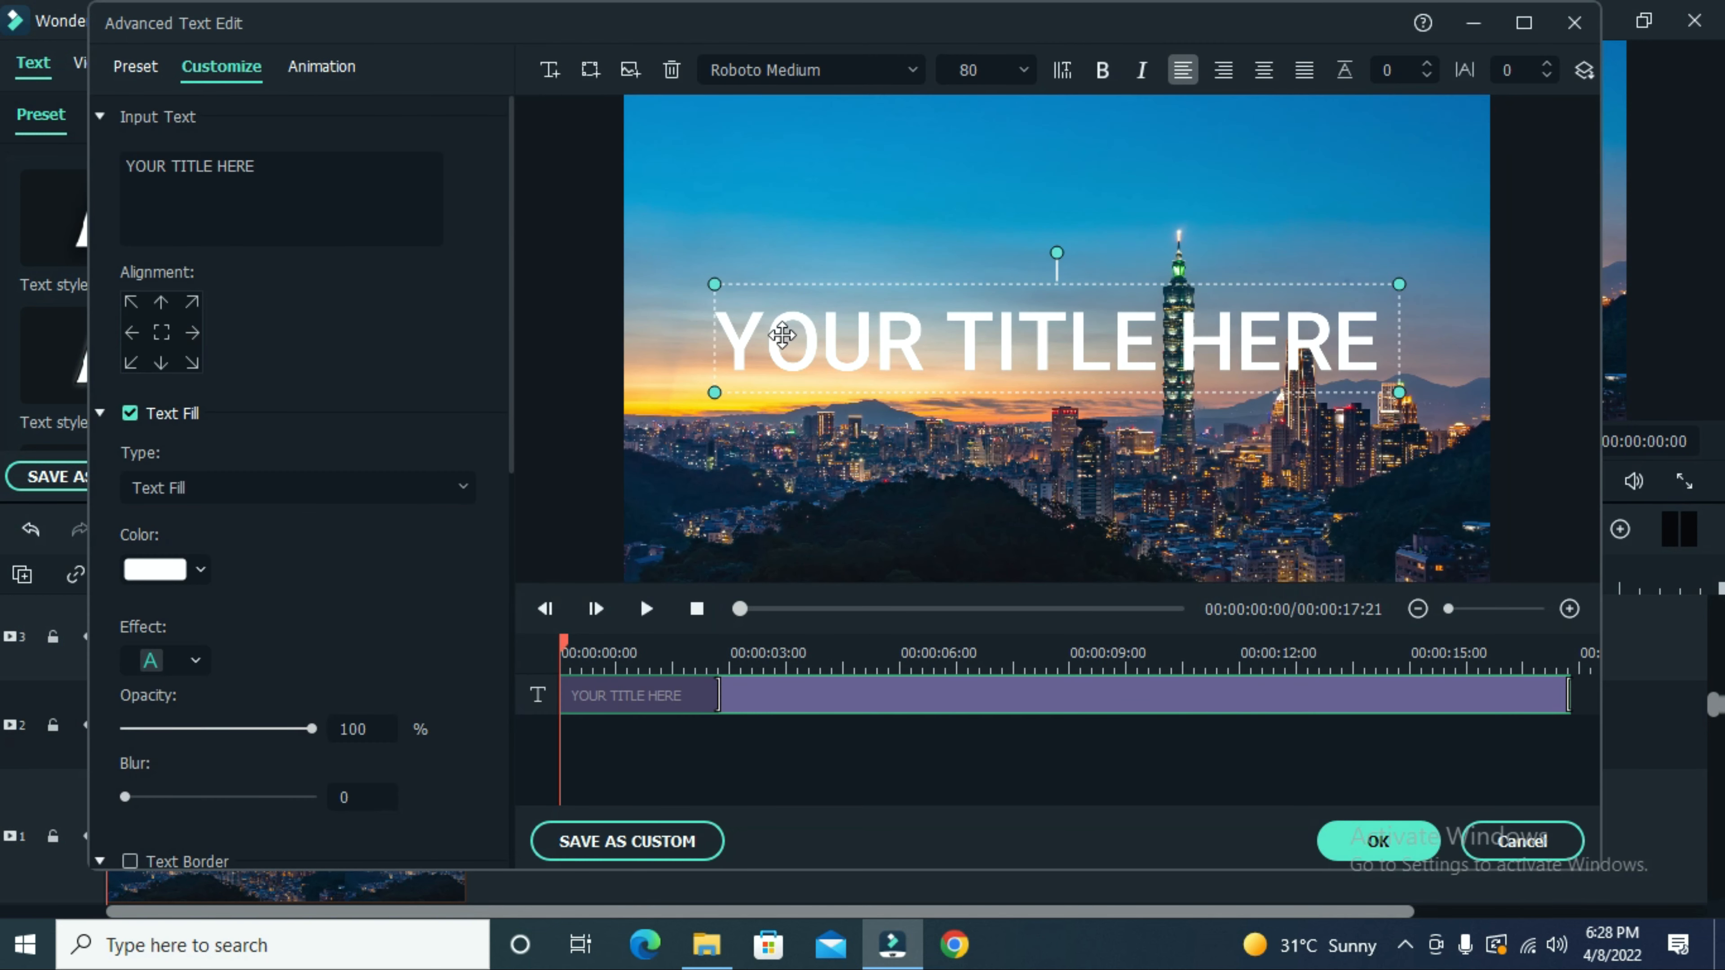
left_click(293, 196)
key("BackSpace")
key("BackSpace")
key("BackSpace")
key("BackSpace")
key("BackSpace")
key("BackSpace")
key("BackSpace")
key("BackSpace")
key("BackSpace")
key("BackSpace")
key("BackSpace")
key("BackSpace")
key("BackSpace")
key("BackSpace")
key("BackSpace")
key("BackSpace")
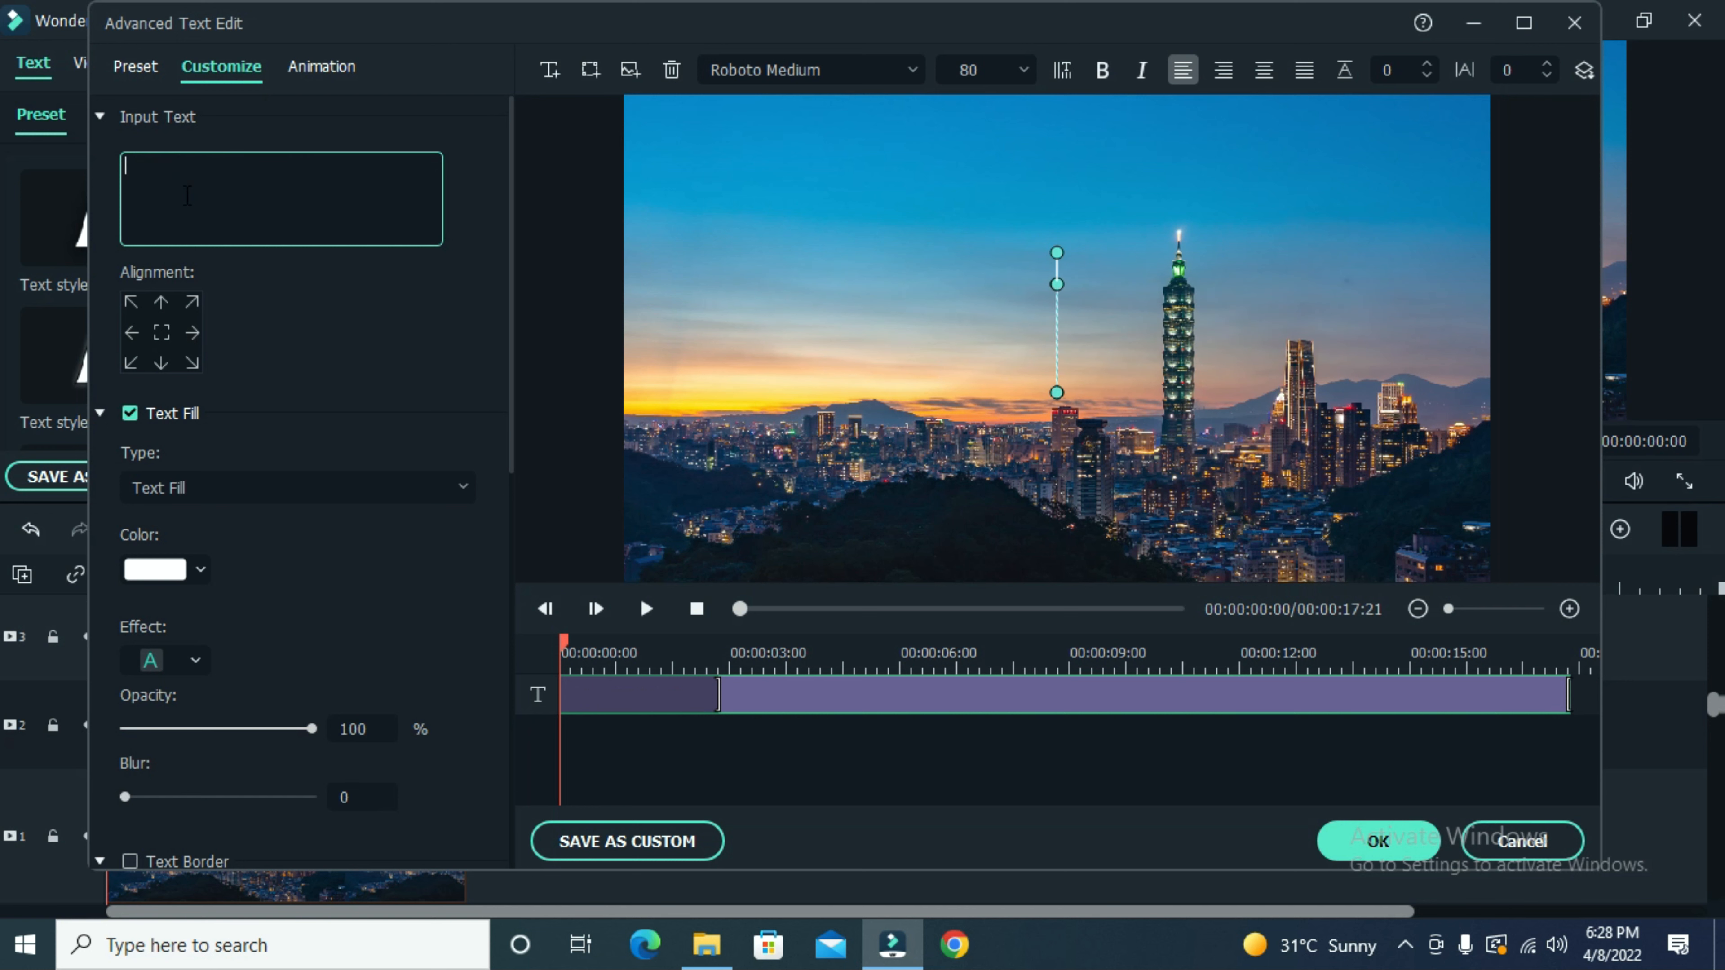
type("Filmor")
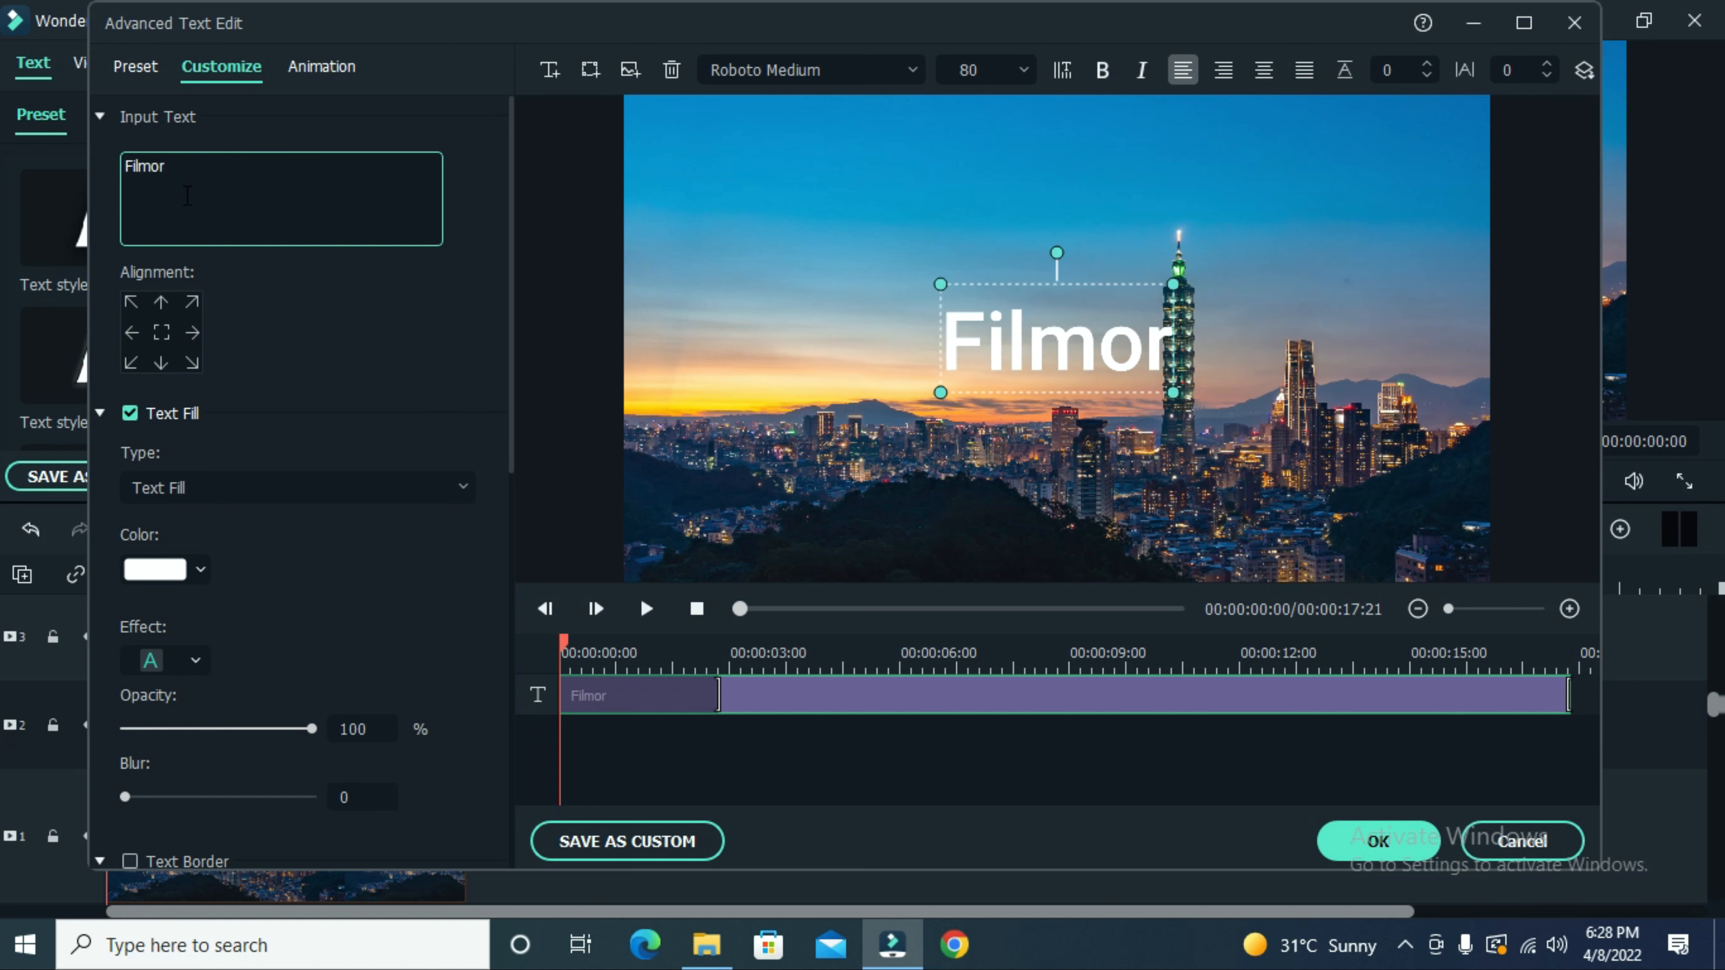
type("a")
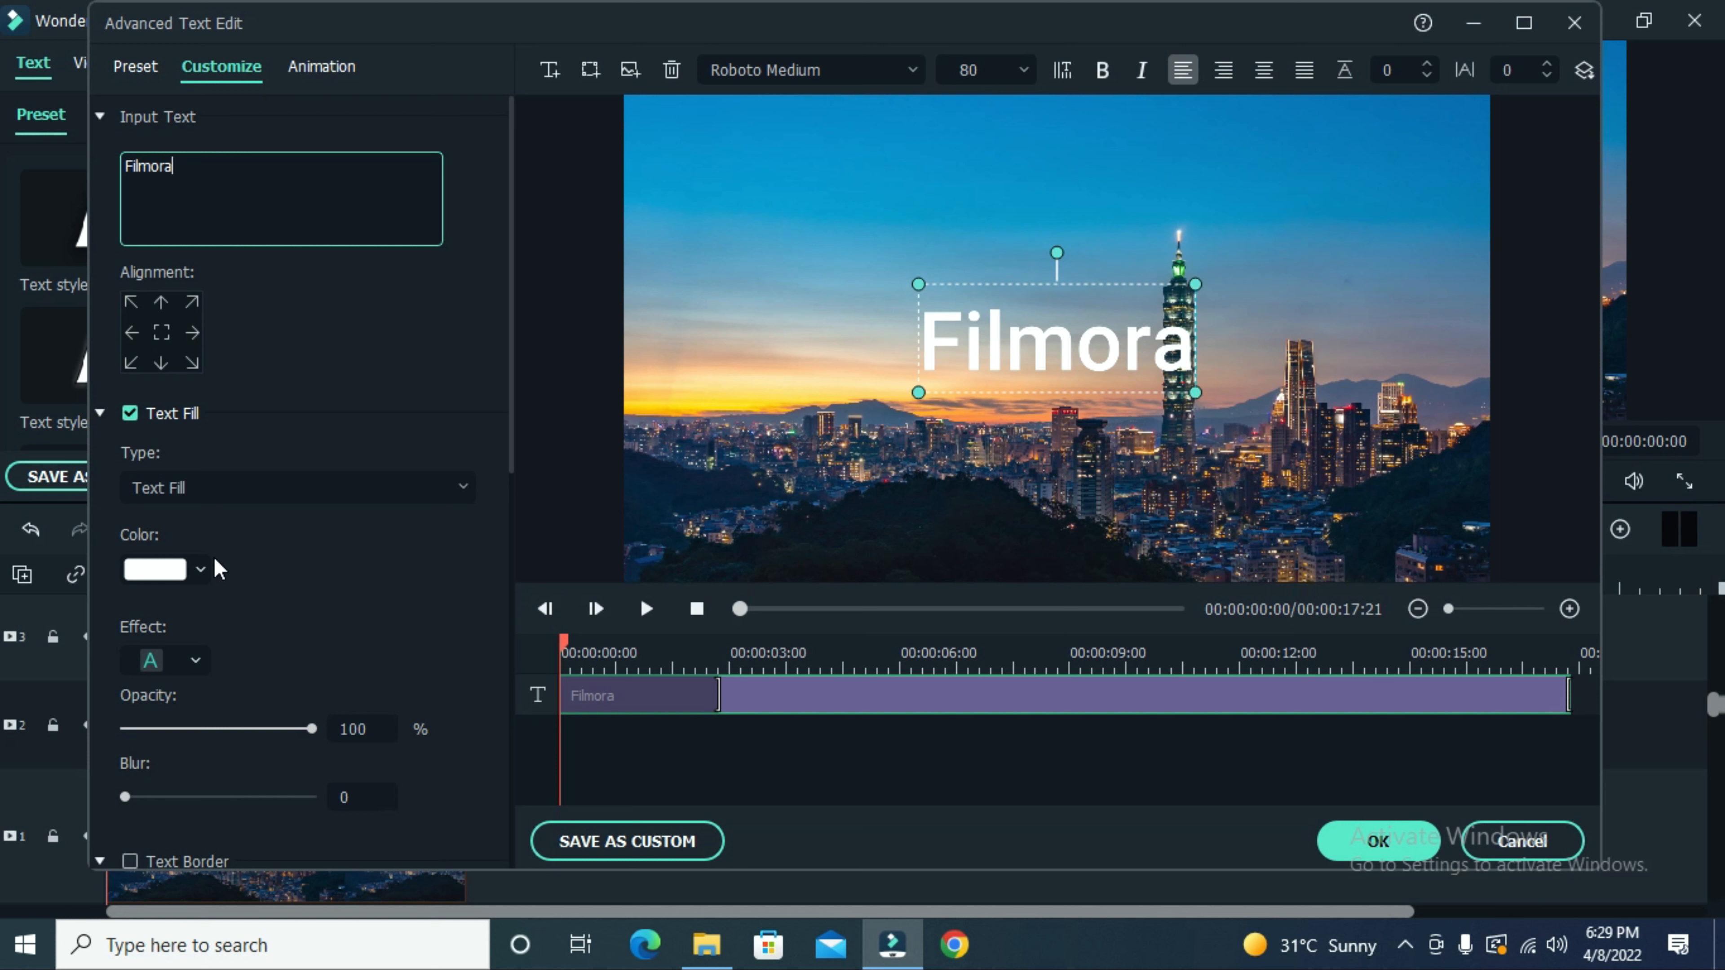
Enable the text border on the Filmora title and set its colour to black.
scroll(219, 570, "down", 3)
left_click(175, 558)
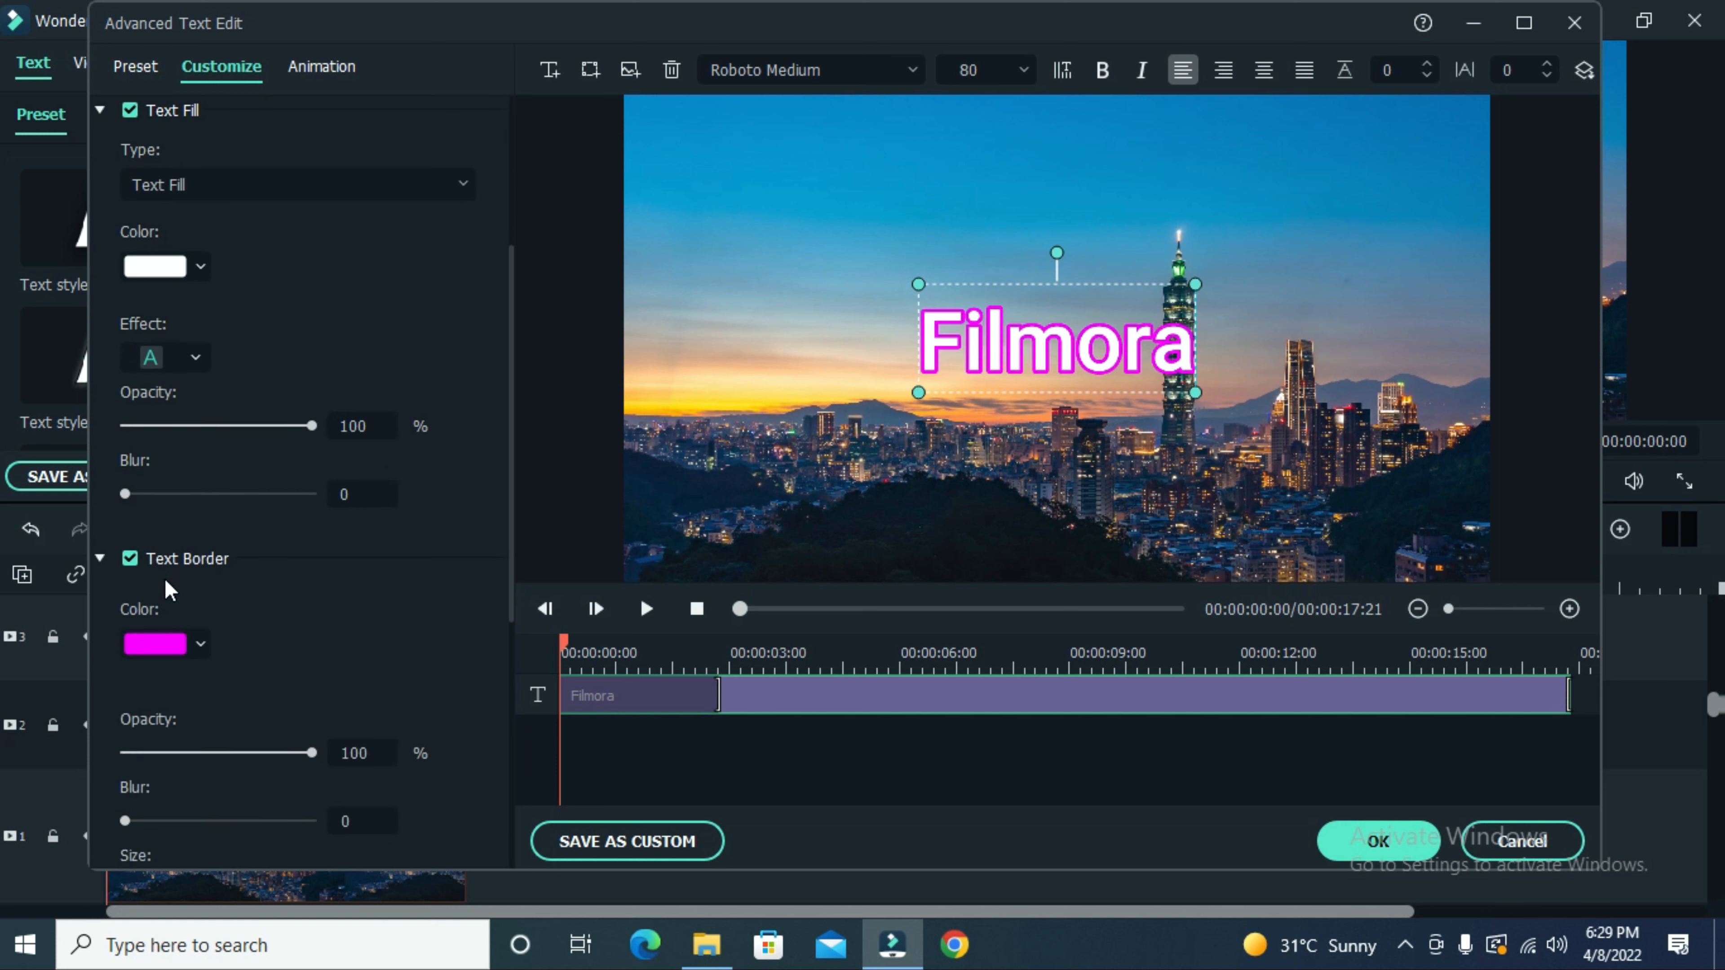
left_click(201, 645)
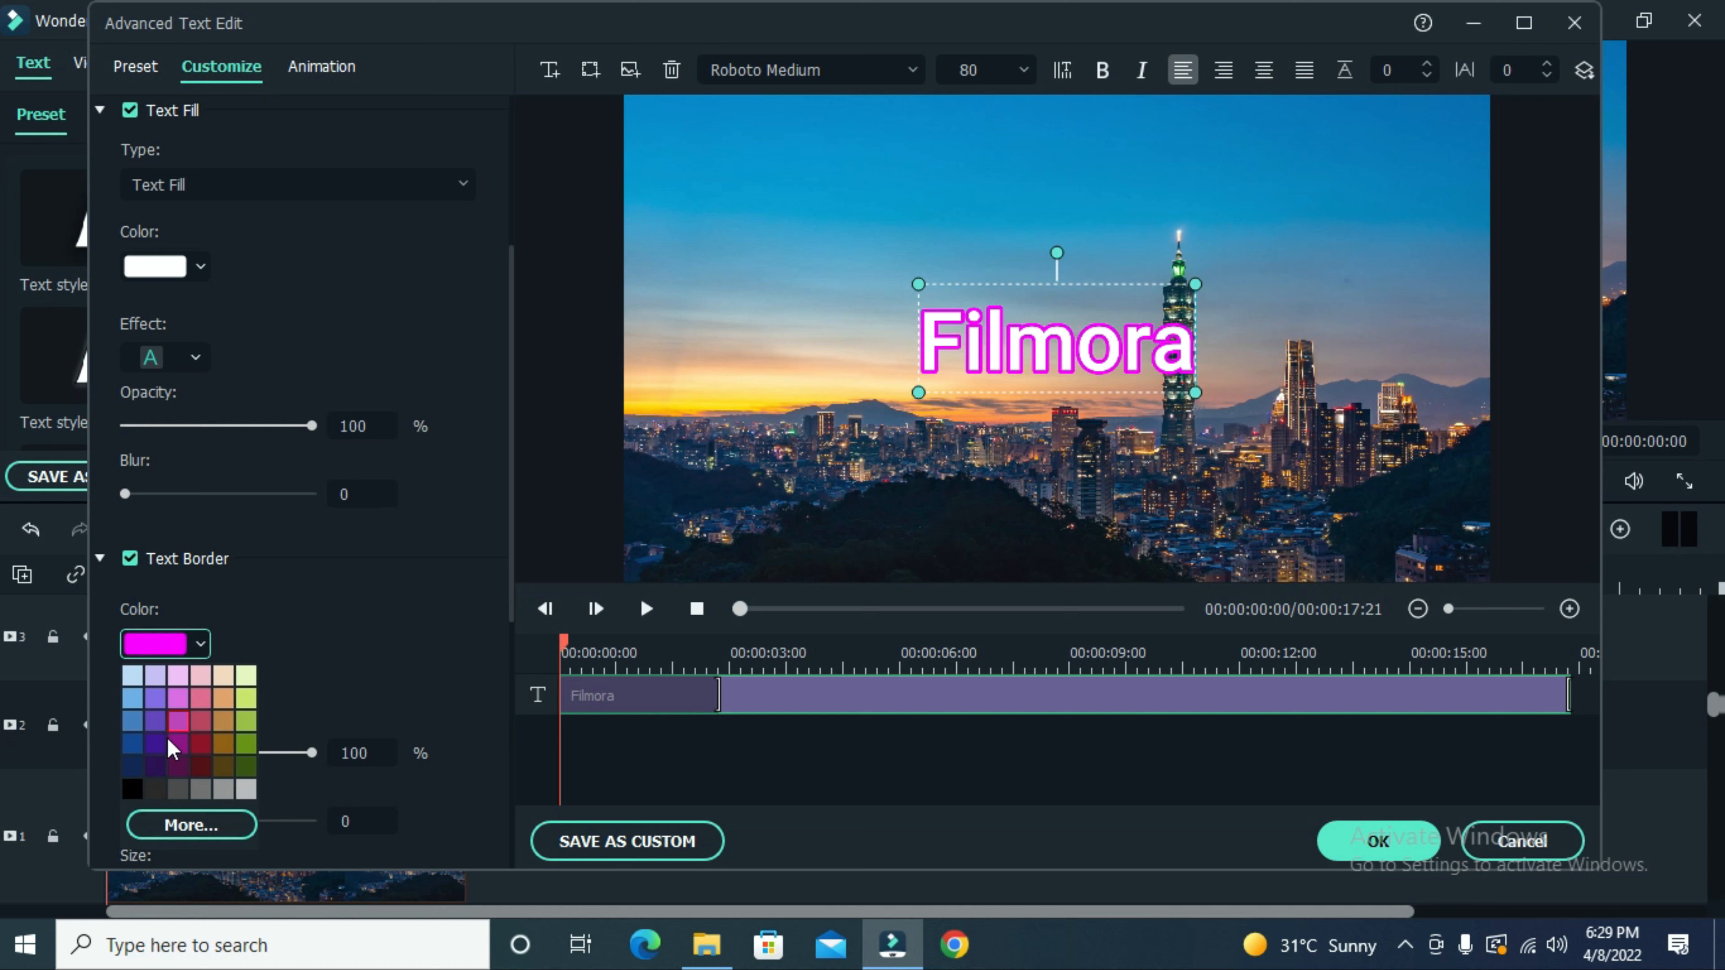
left_click(134, 789)
scroll(338, 632, "up", 3)
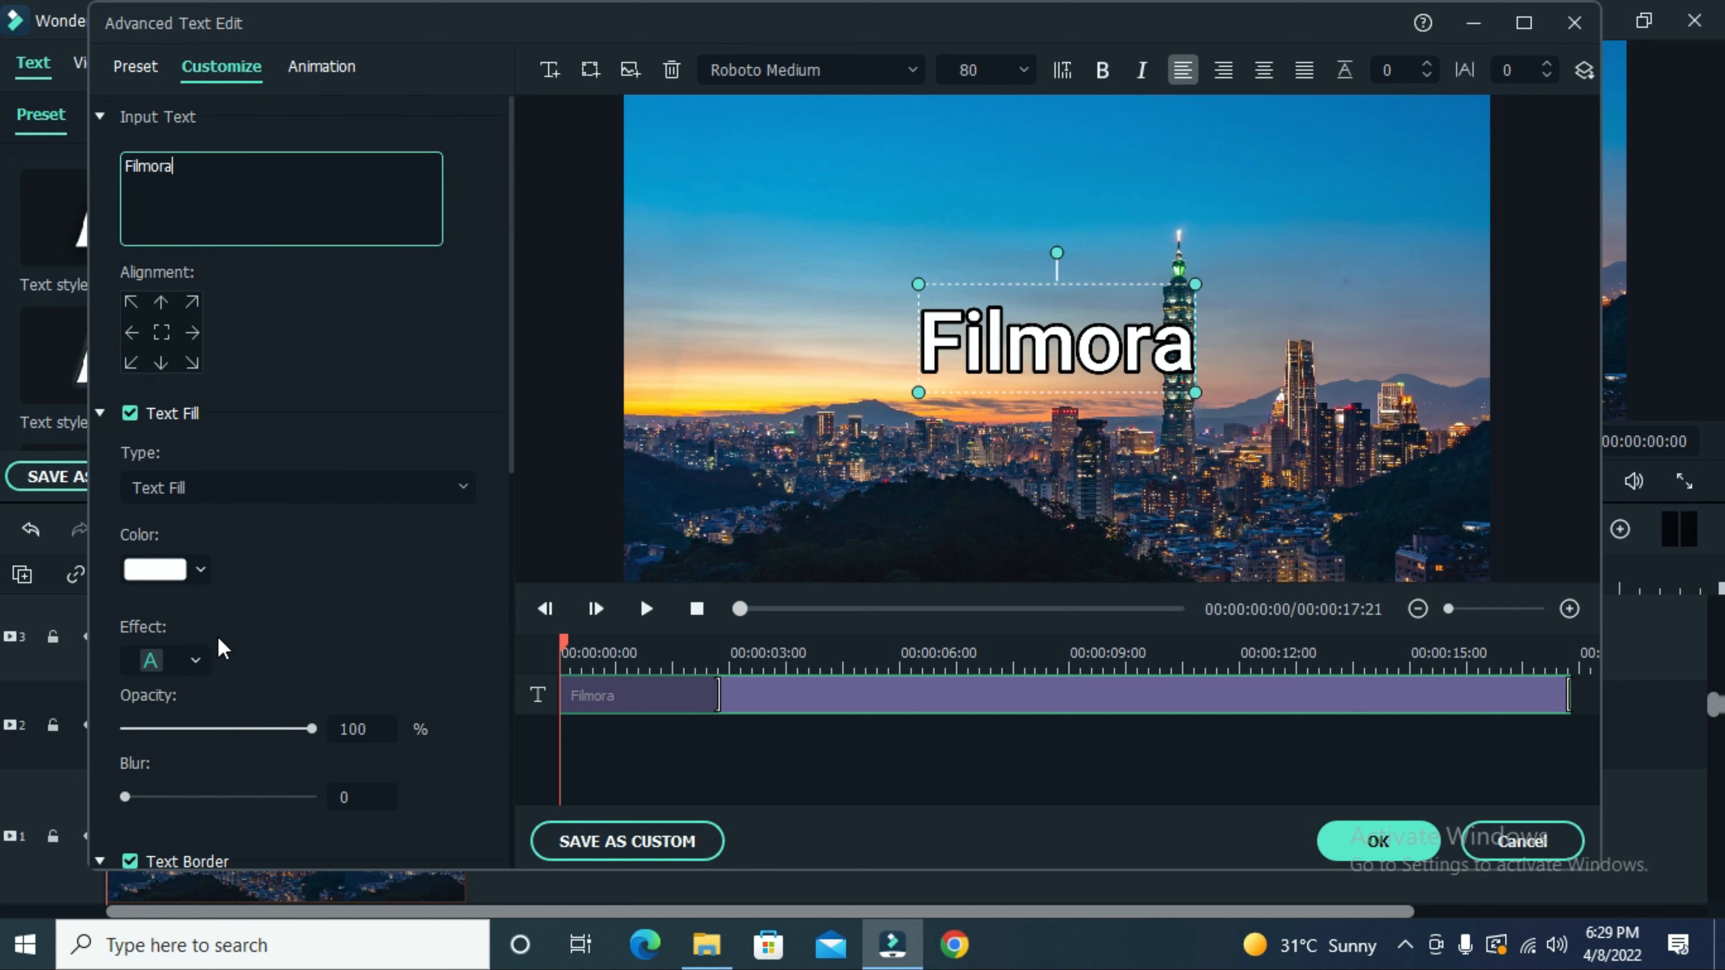
Apply the Right Roll animation to the Filmora title and preview it in the timeline.
scroll(204, 663, "down", 5)
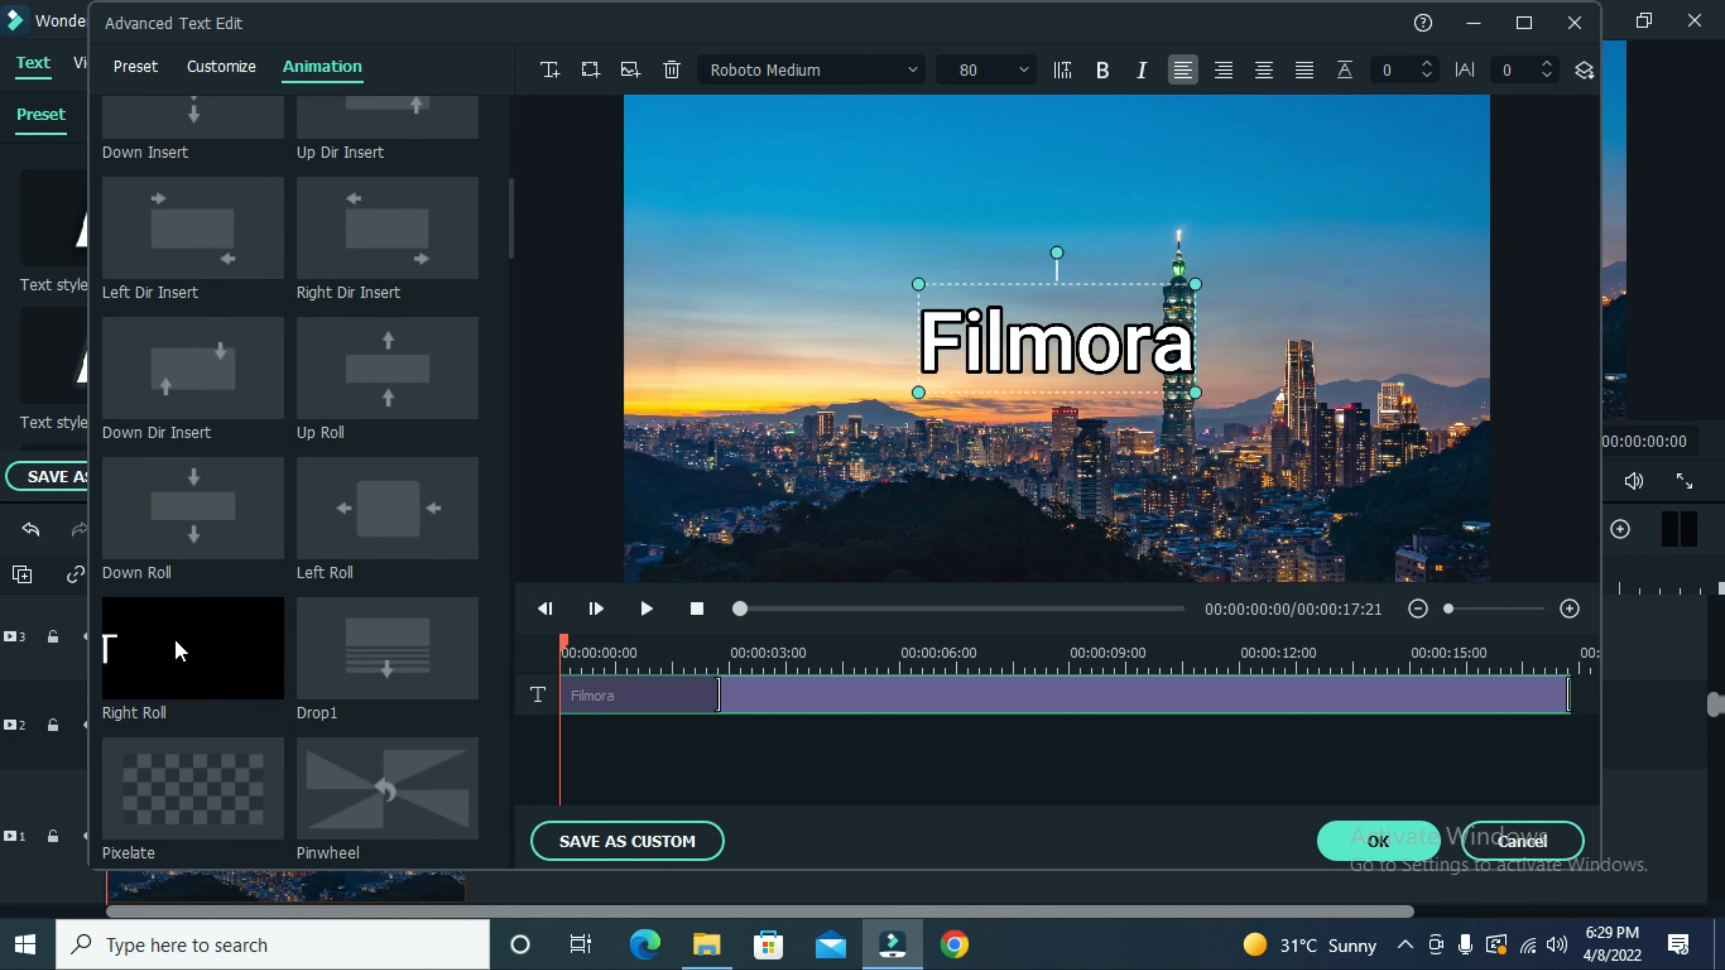
left_click(183, 663)
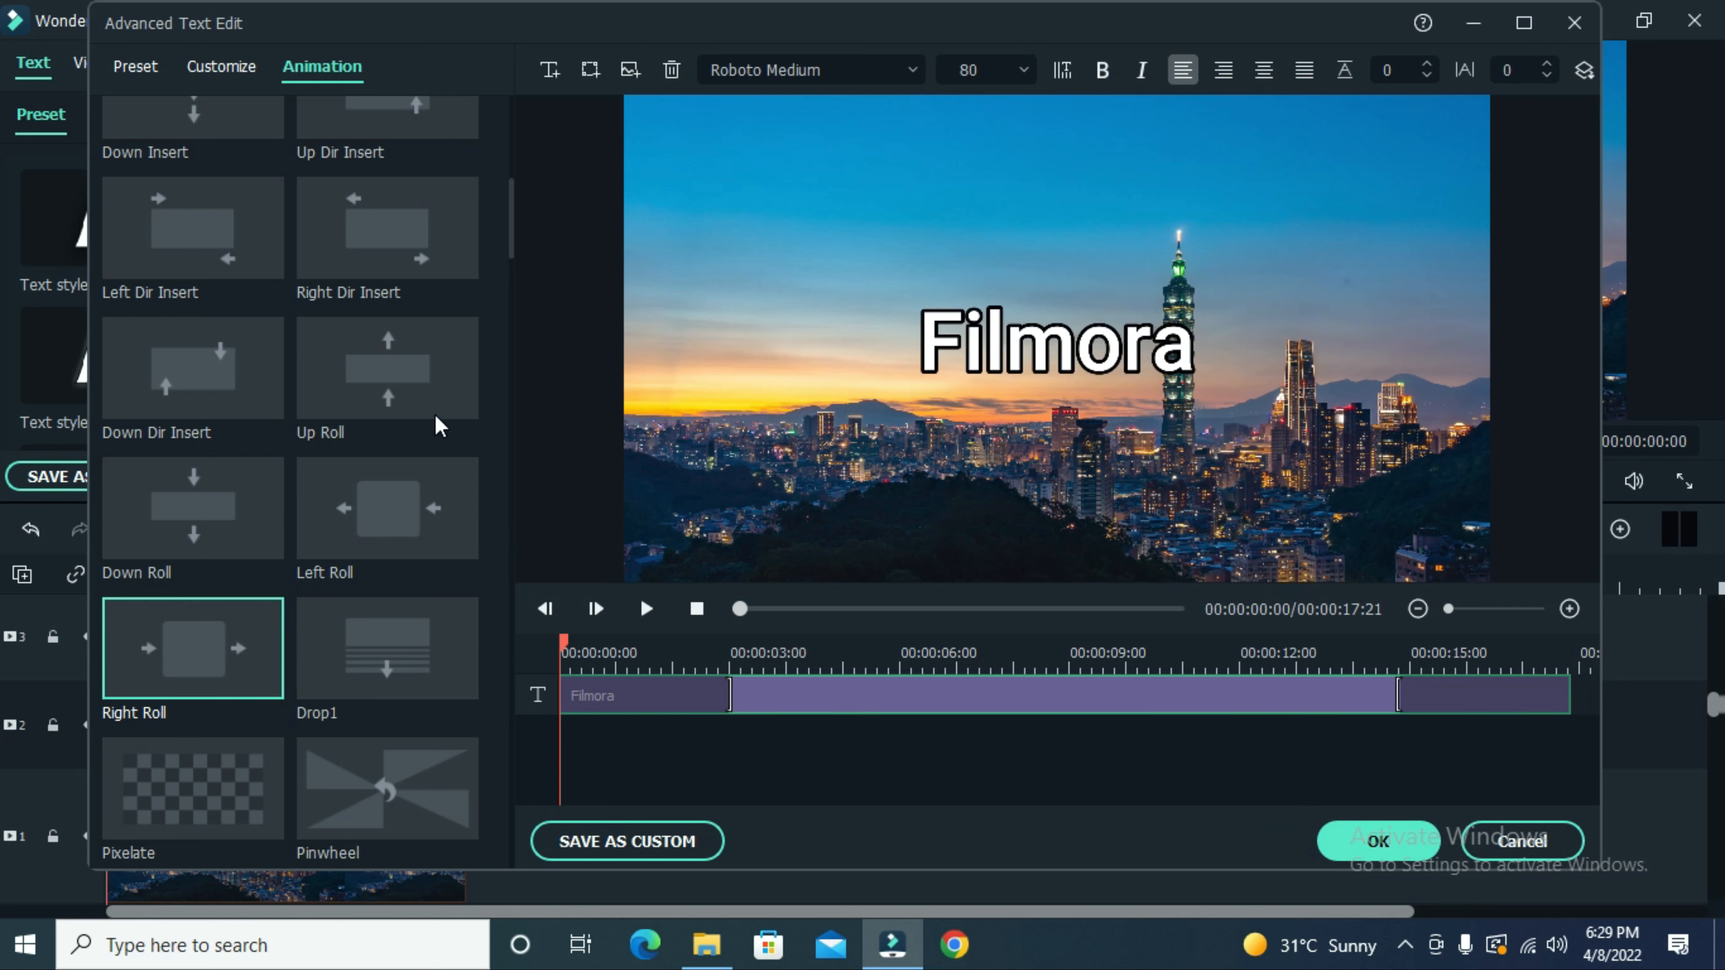
scroll(322, 674, "down", 5)
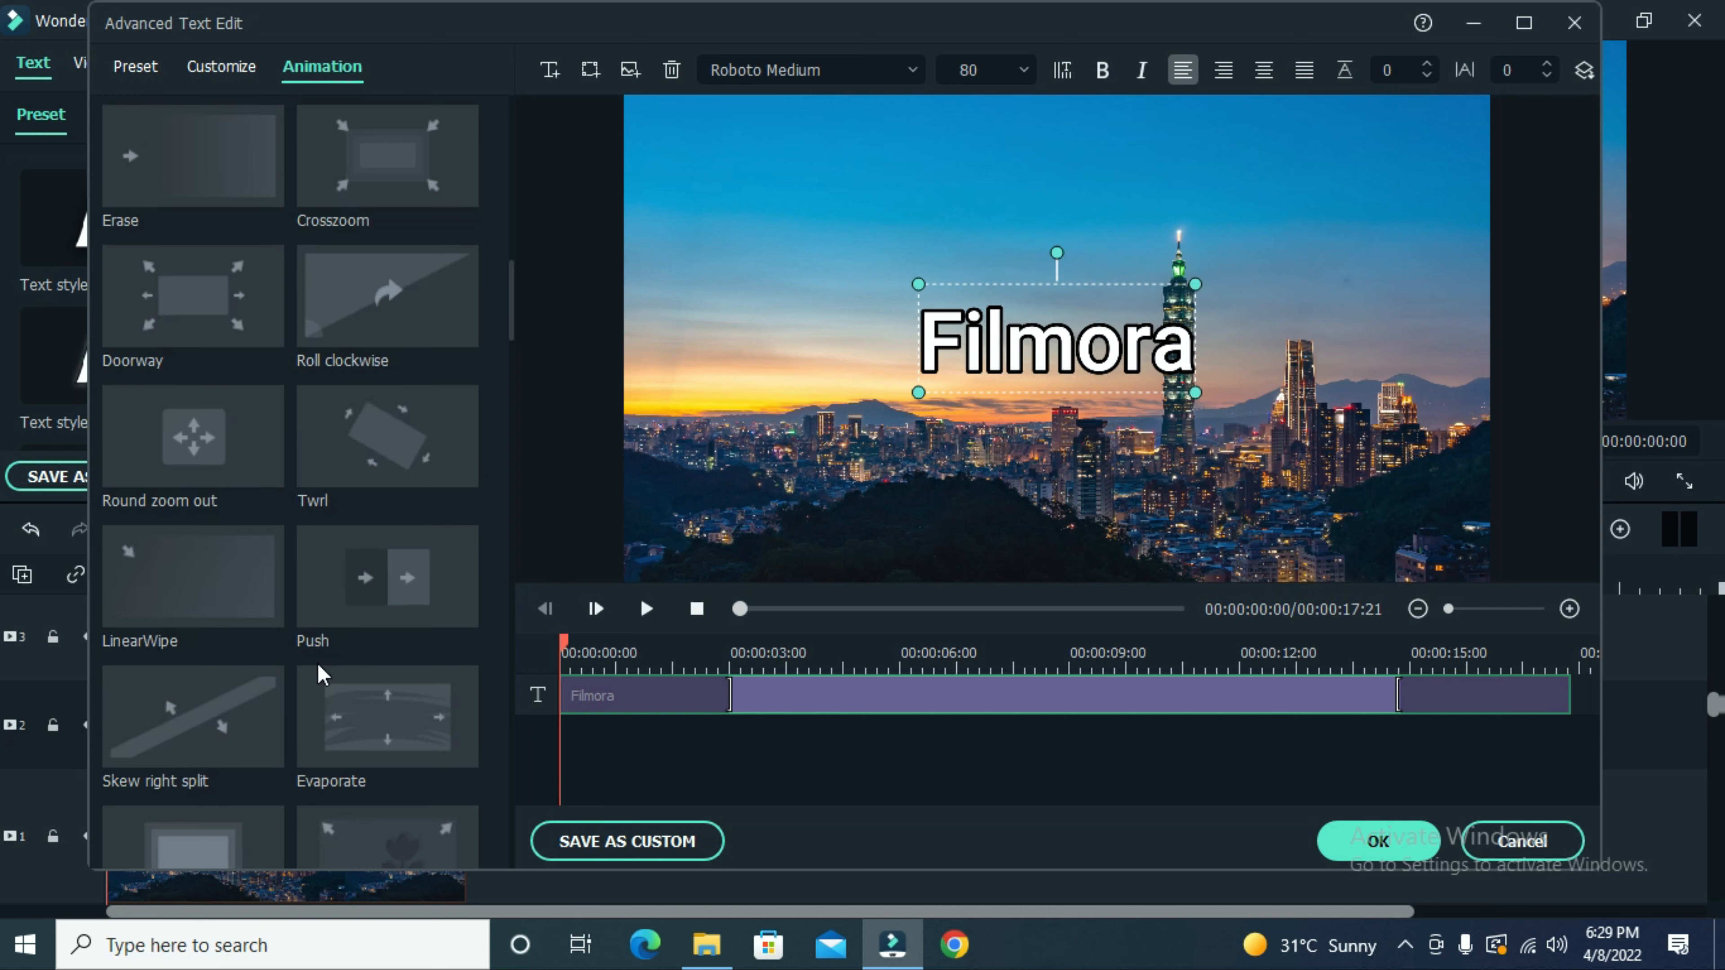
scroll(385, 616, "up", 8)
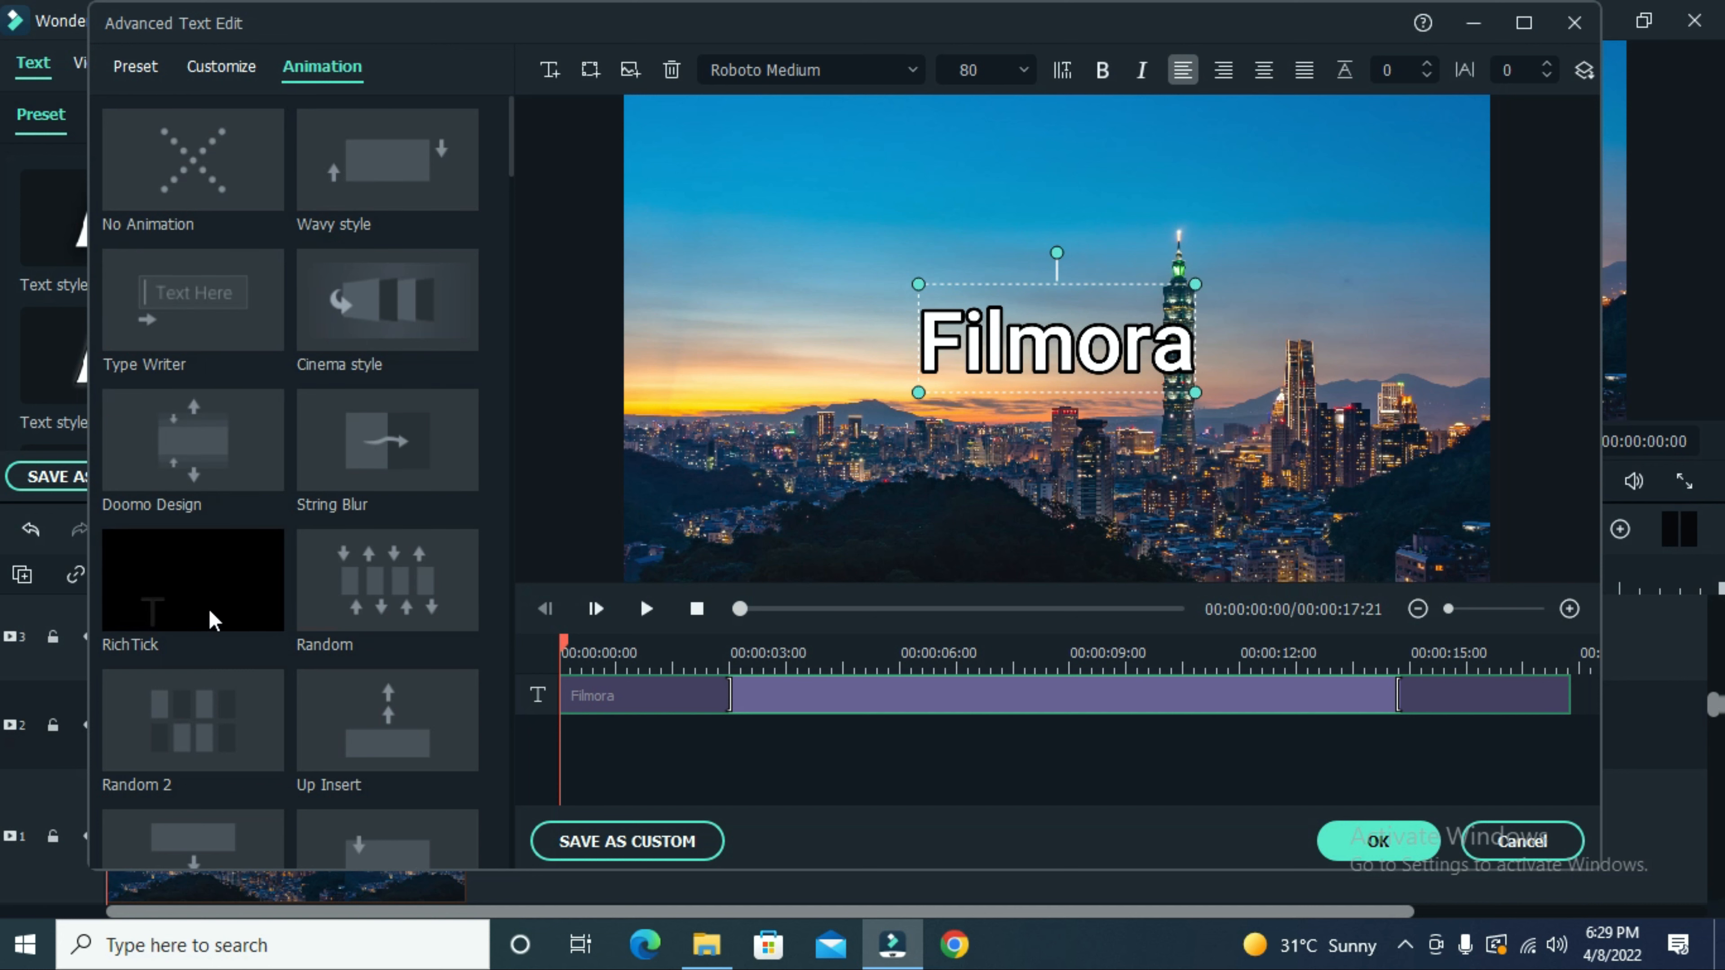
scroll(286, 678, "down", 4)
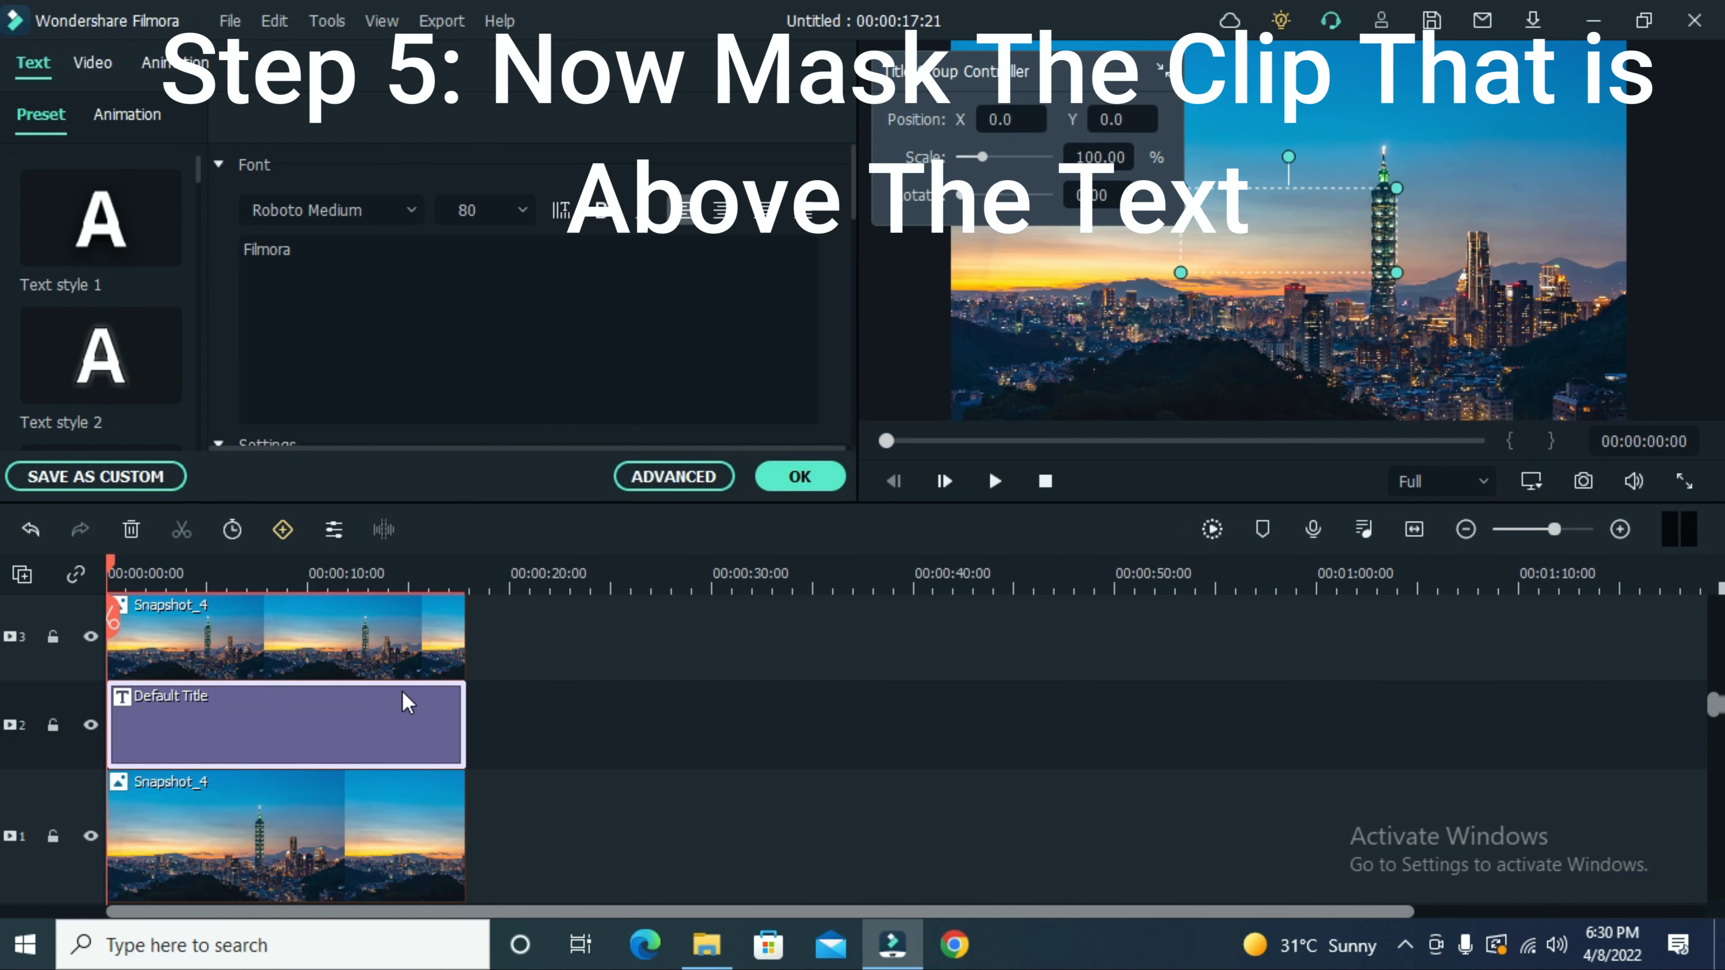
left_click(560, 702)
key("space")
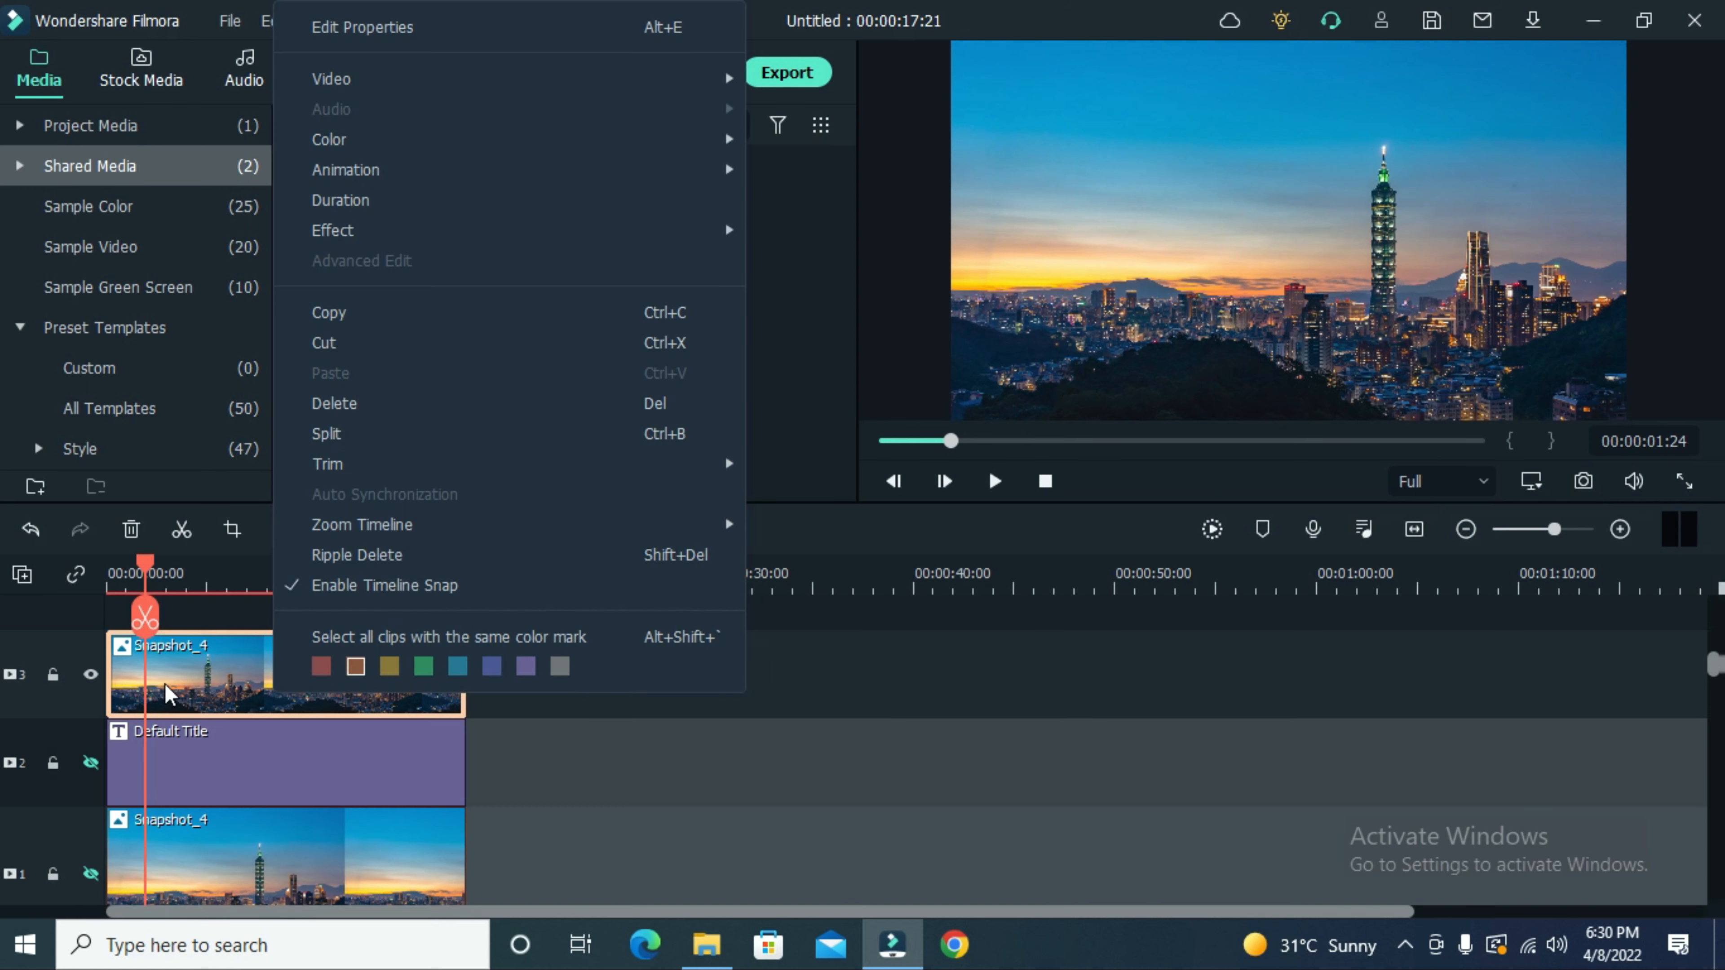
Add a rectangle mask to the Snapshot_4 clip above the title and move it over the tallest tower.
double_click(173, 686)
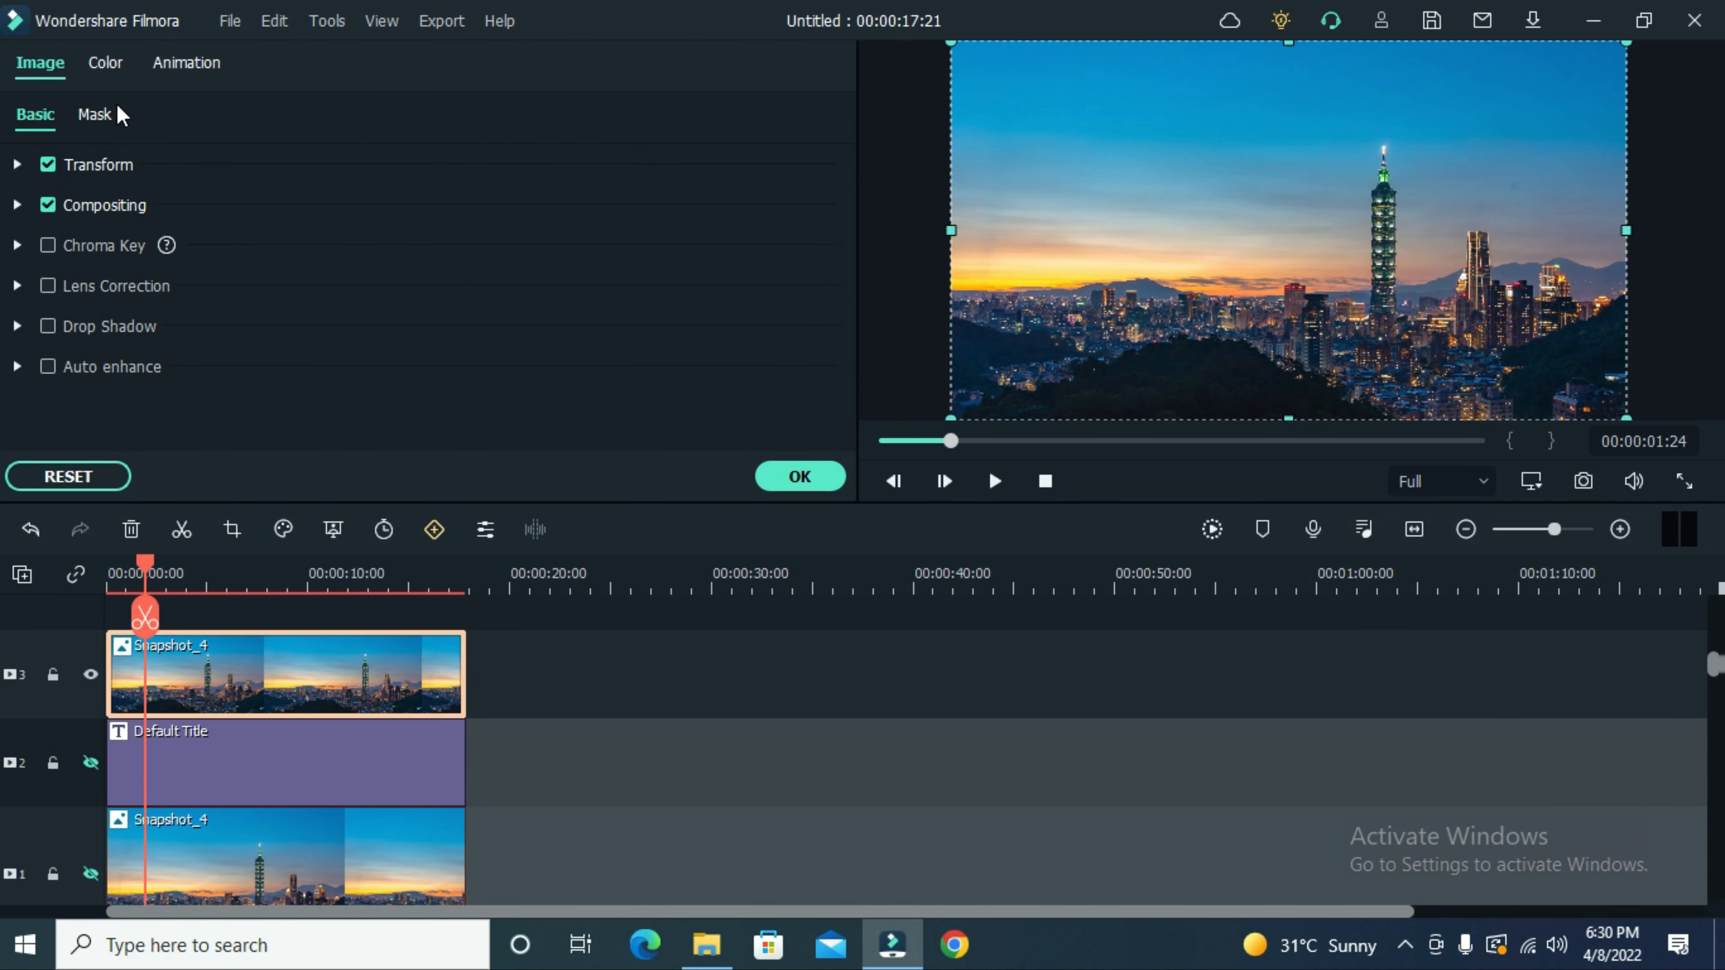
left_click(99, 127)
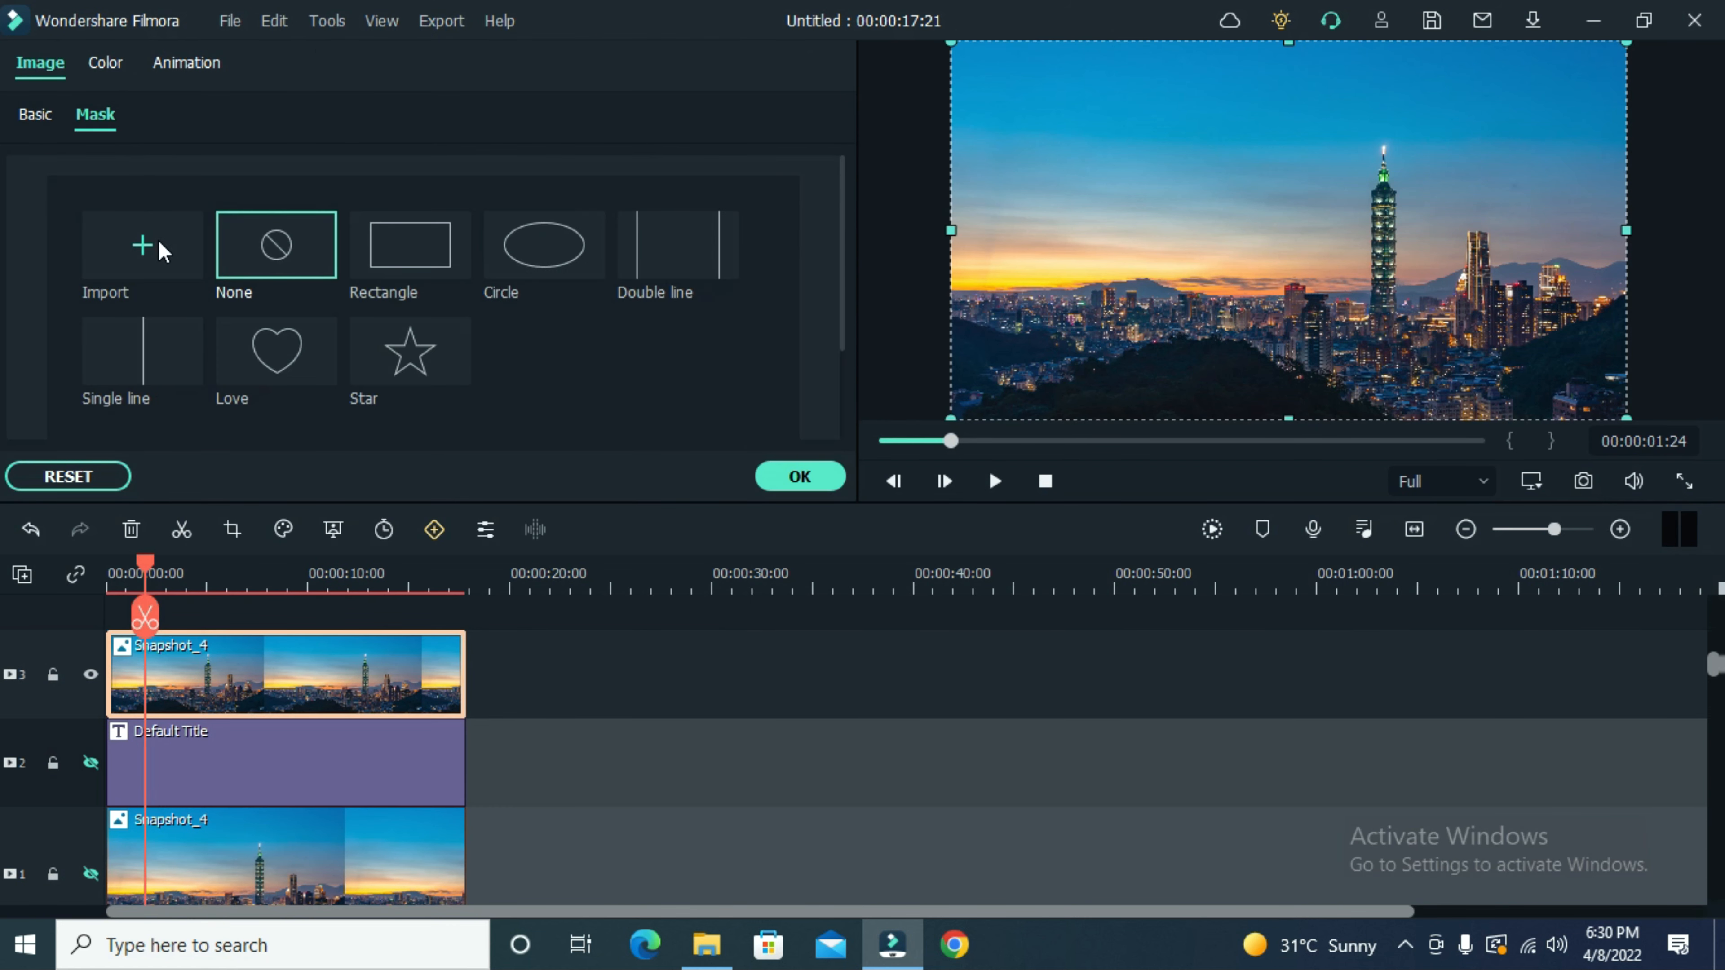
left_click(387, 251)
left_click_drag(1286, 253, 1366, 266)
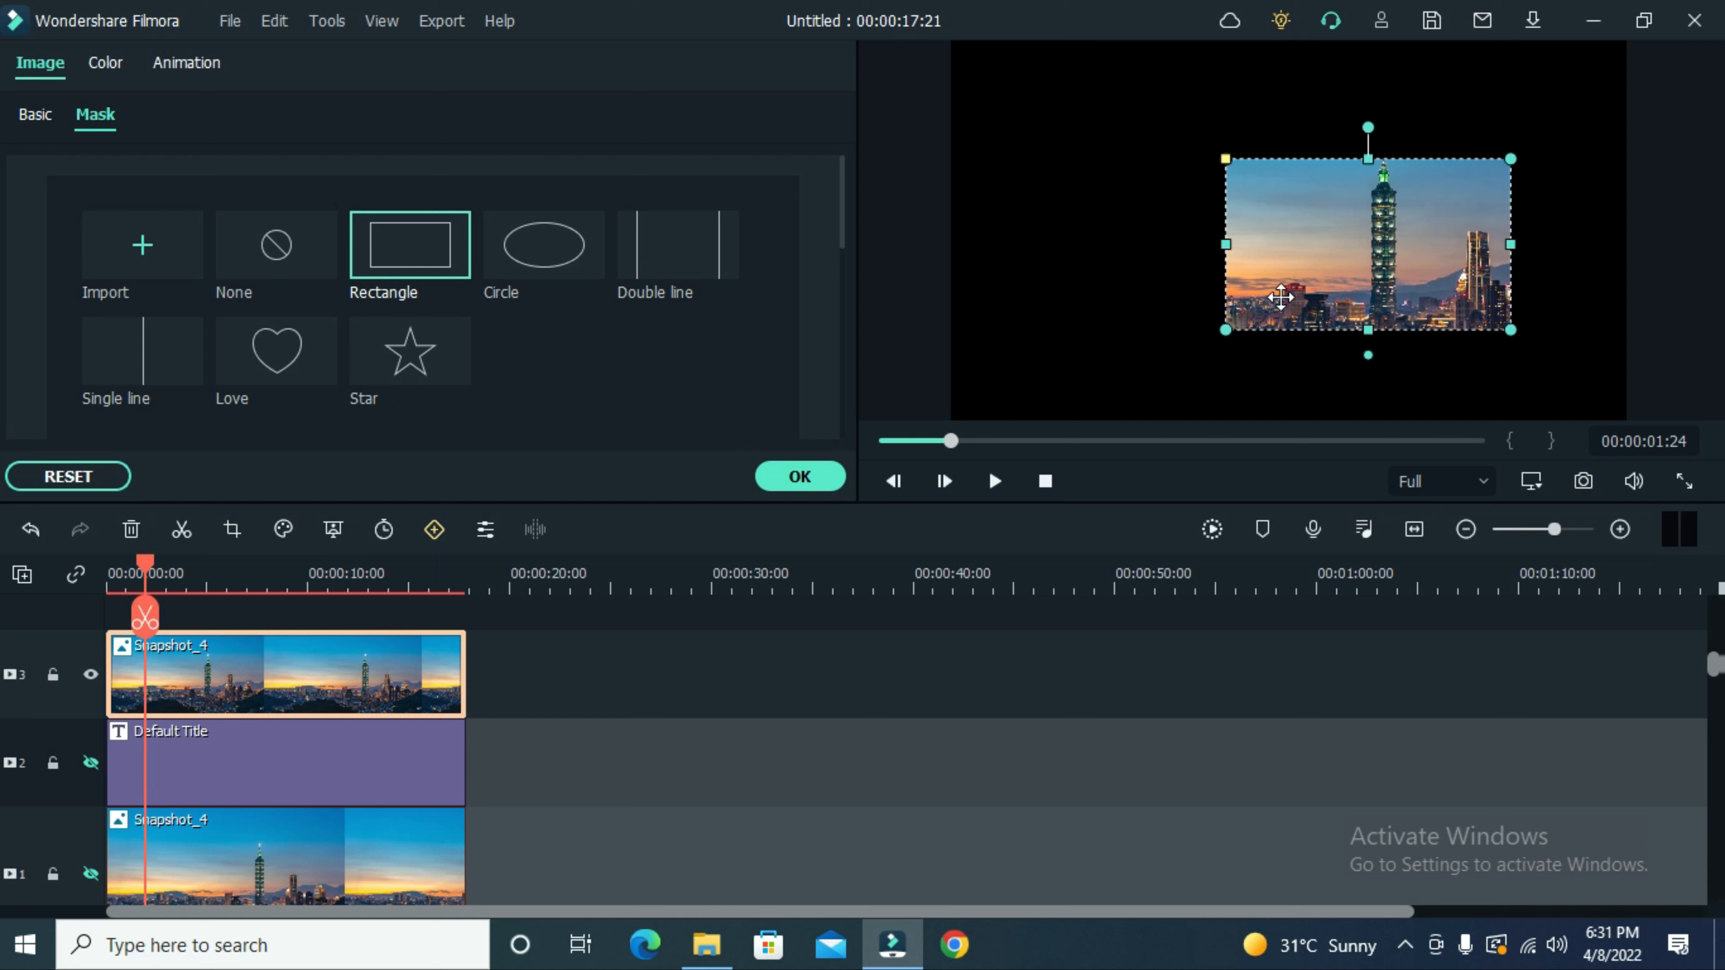
Shrink the rectangle mask to fit the tallest tower, about 3.44 wide and 29.54 high, and apply it.
left_click_drag(1227, 331, 1297, 329)
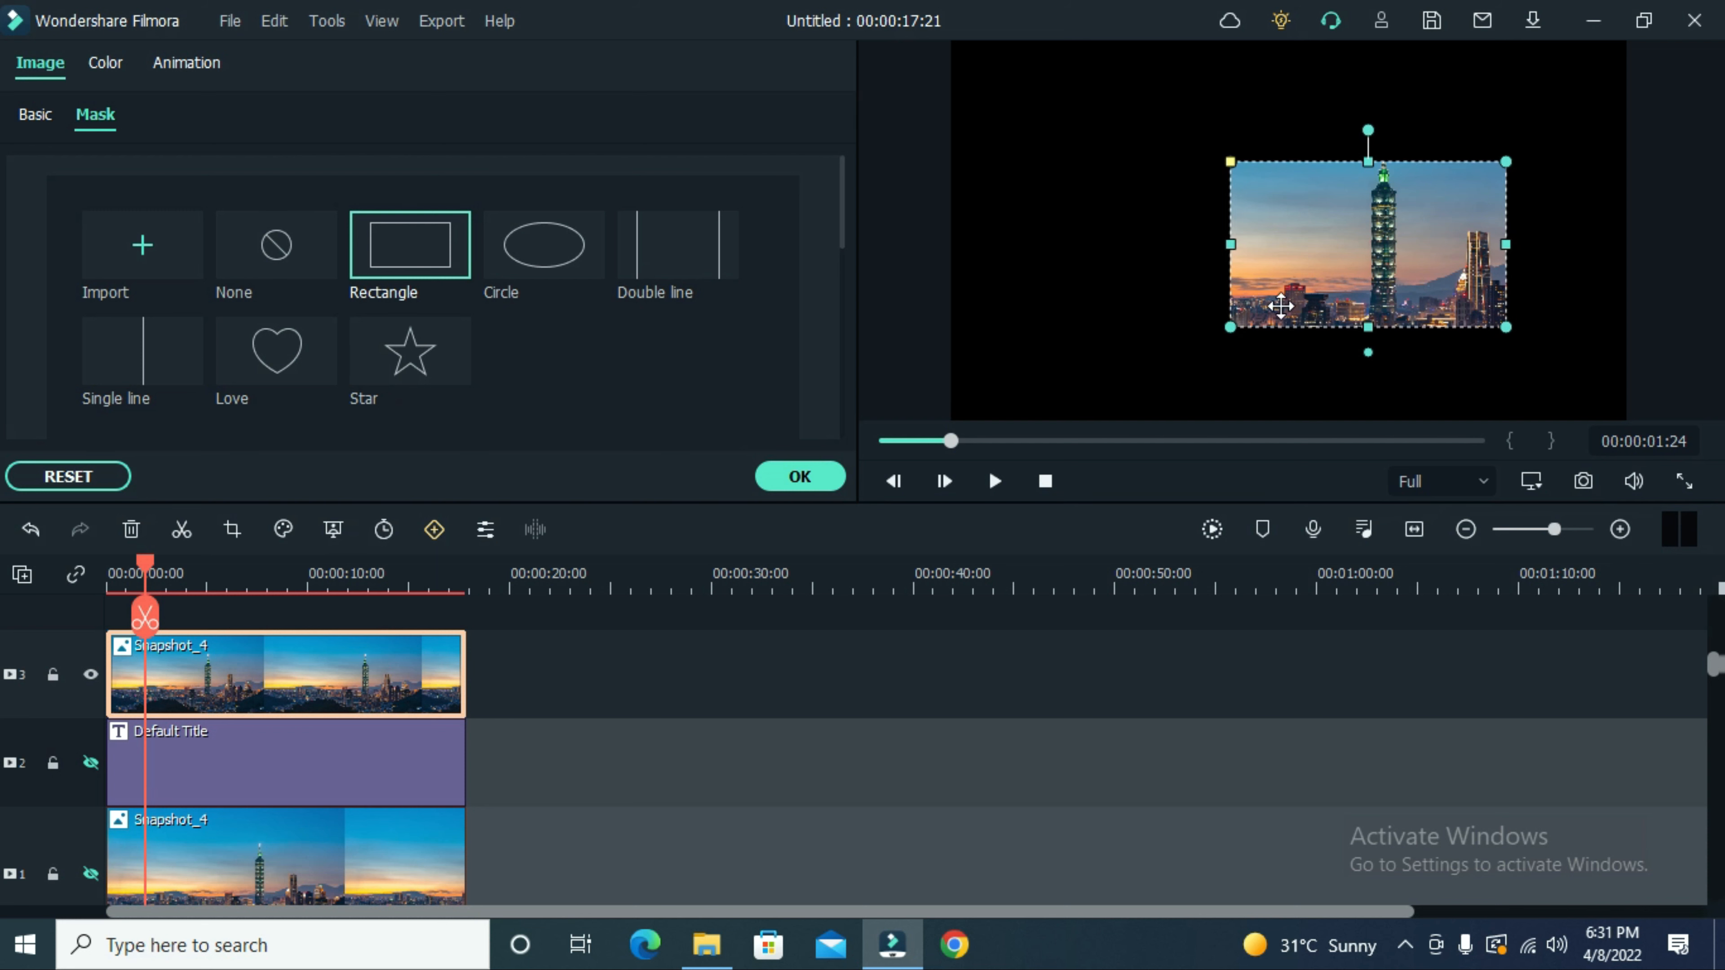
left_click_drag(1234, 246, 1382, 232)
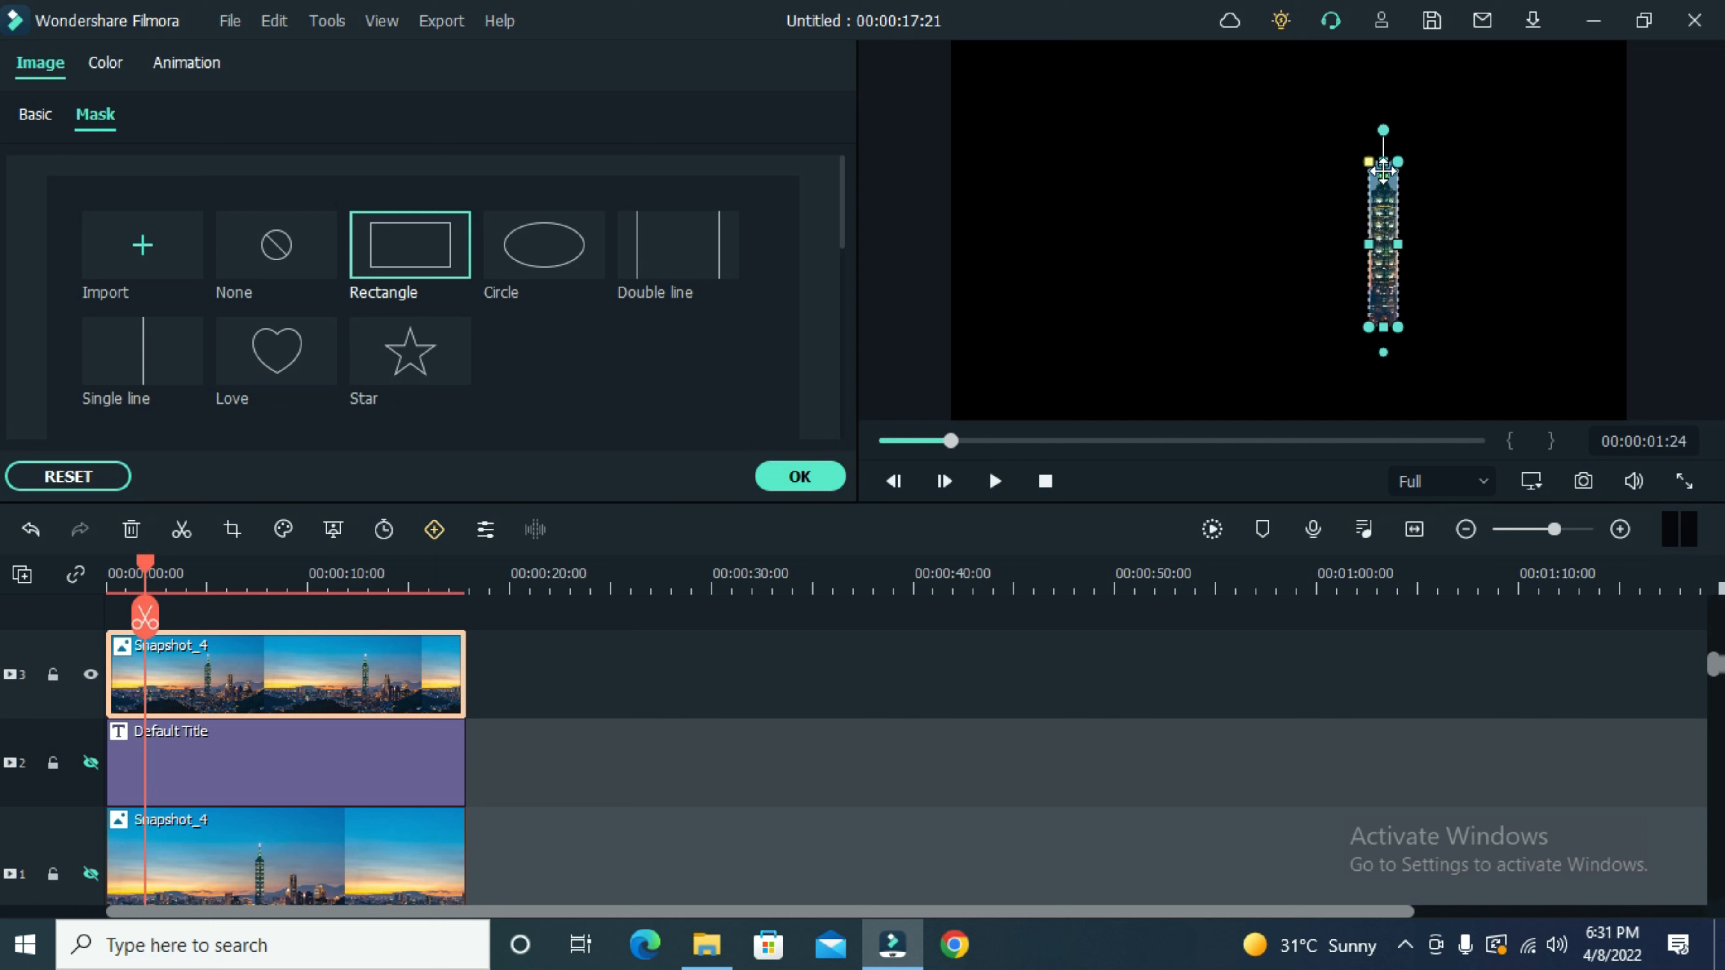
left_click_drag(1384, 172, 1384, 167)
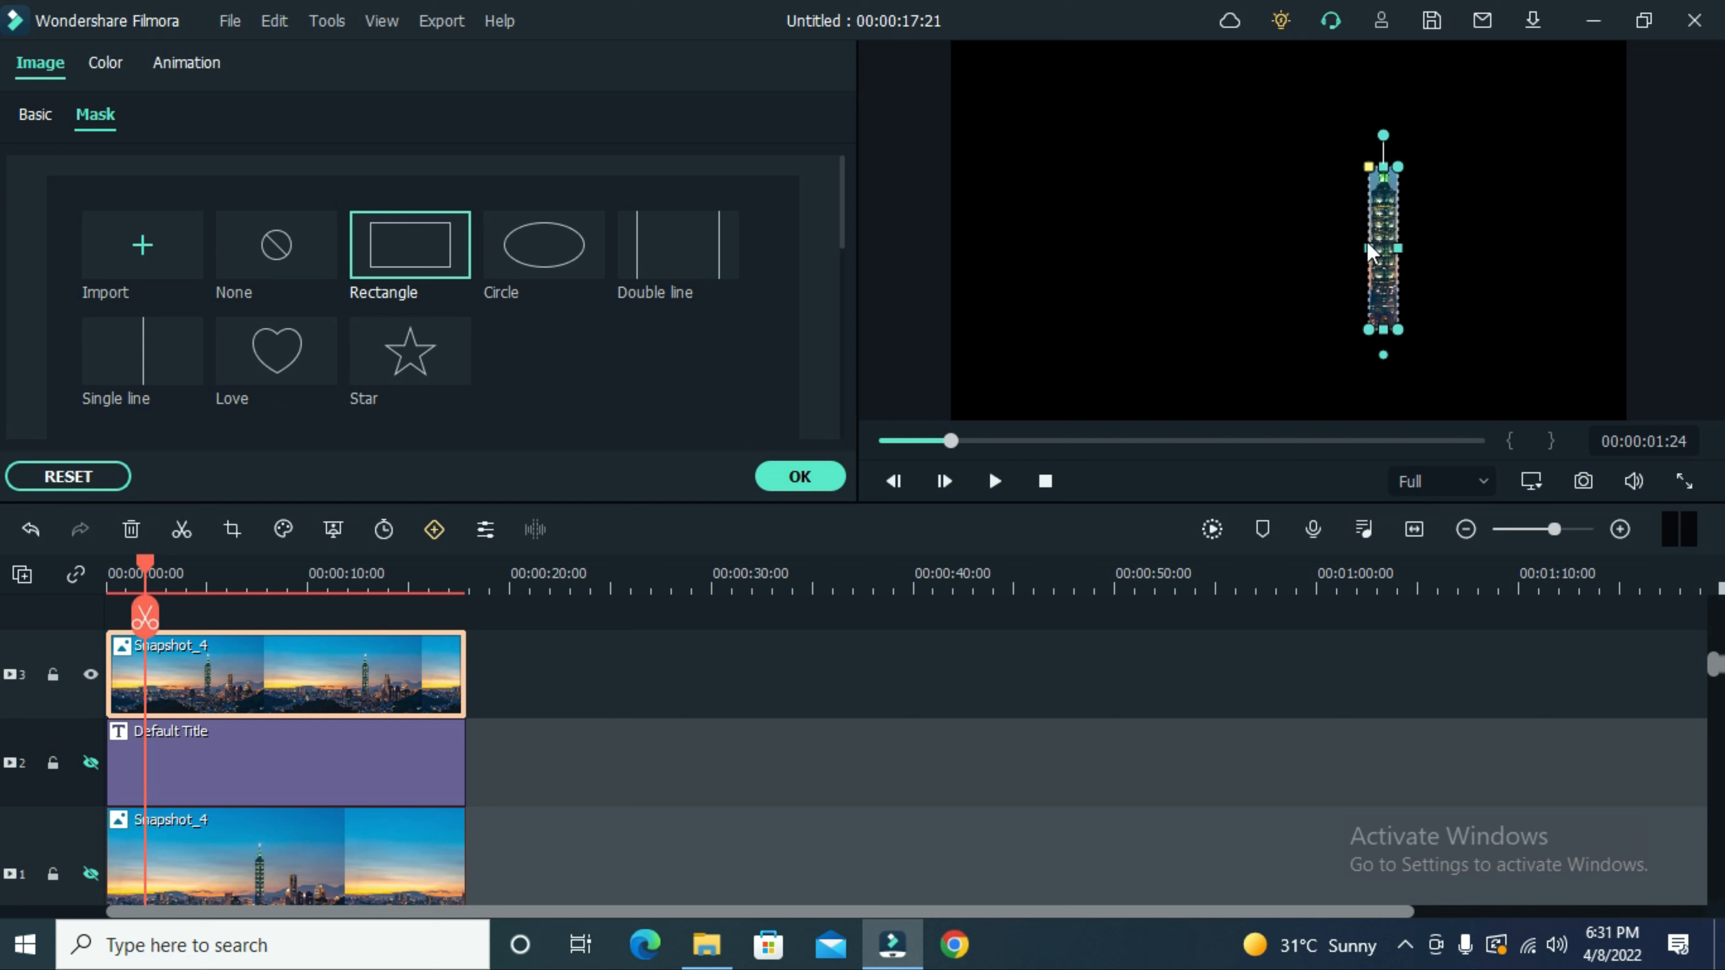
left_click_drag(1372, 253, 1376, 253)
scroll(615, 326, "down", 5)
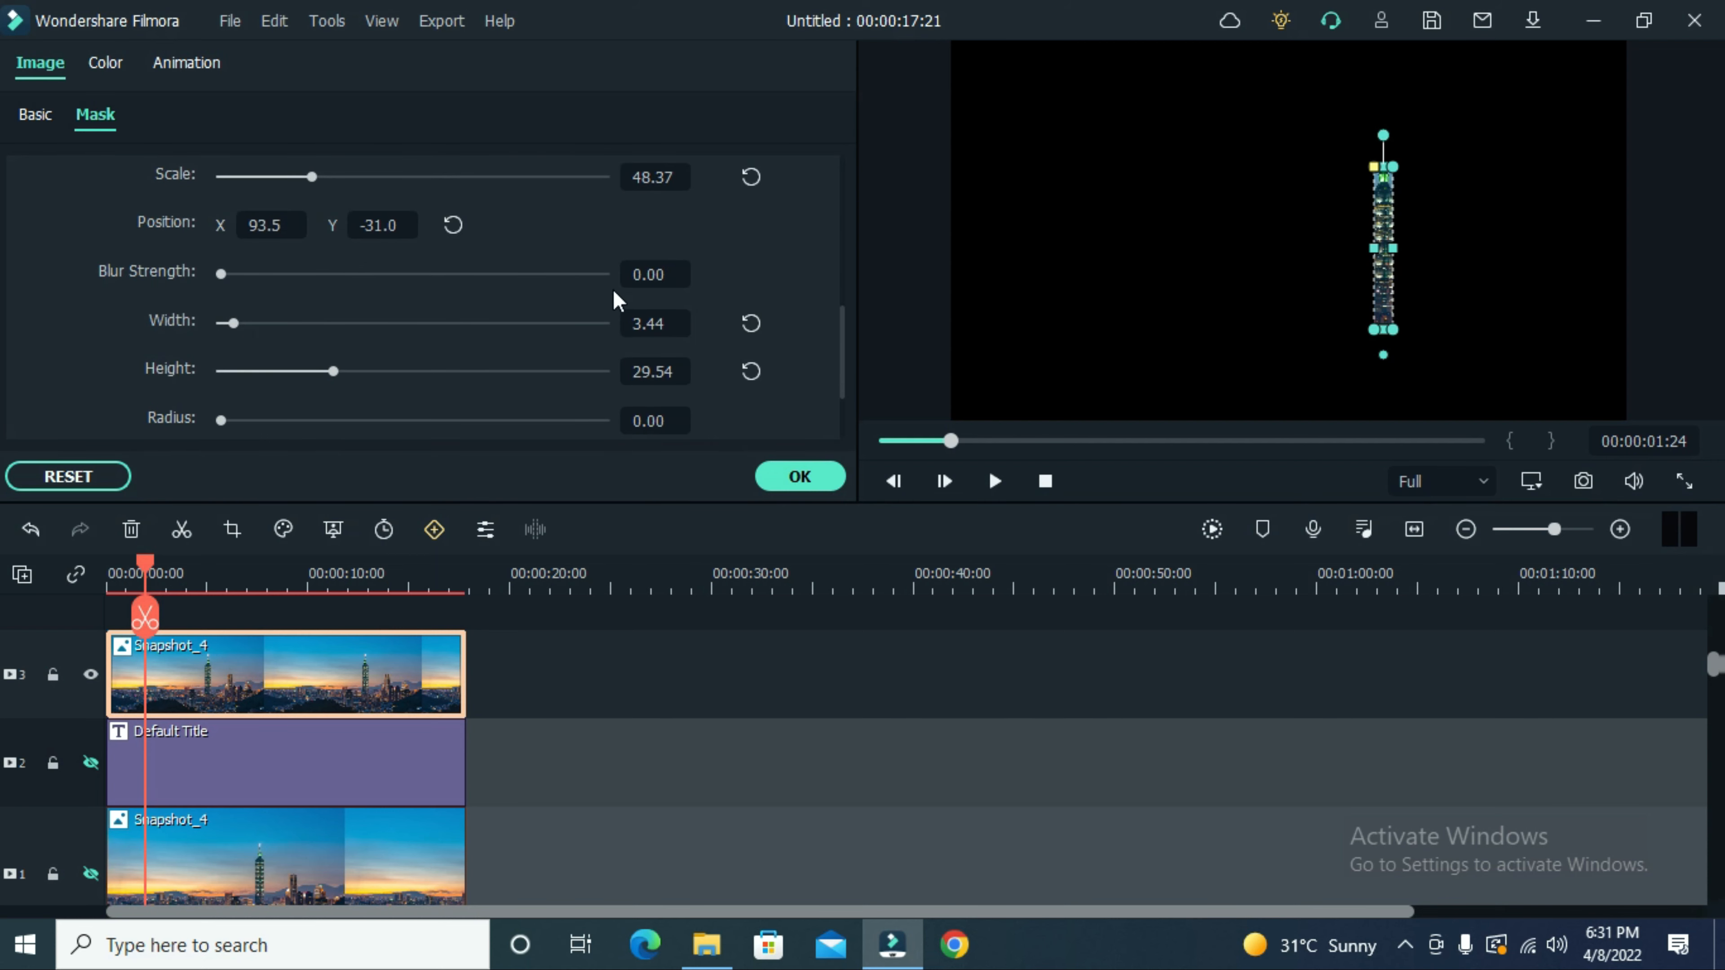
left_click(660, 323)
key("Return")
left_click(799, 477)
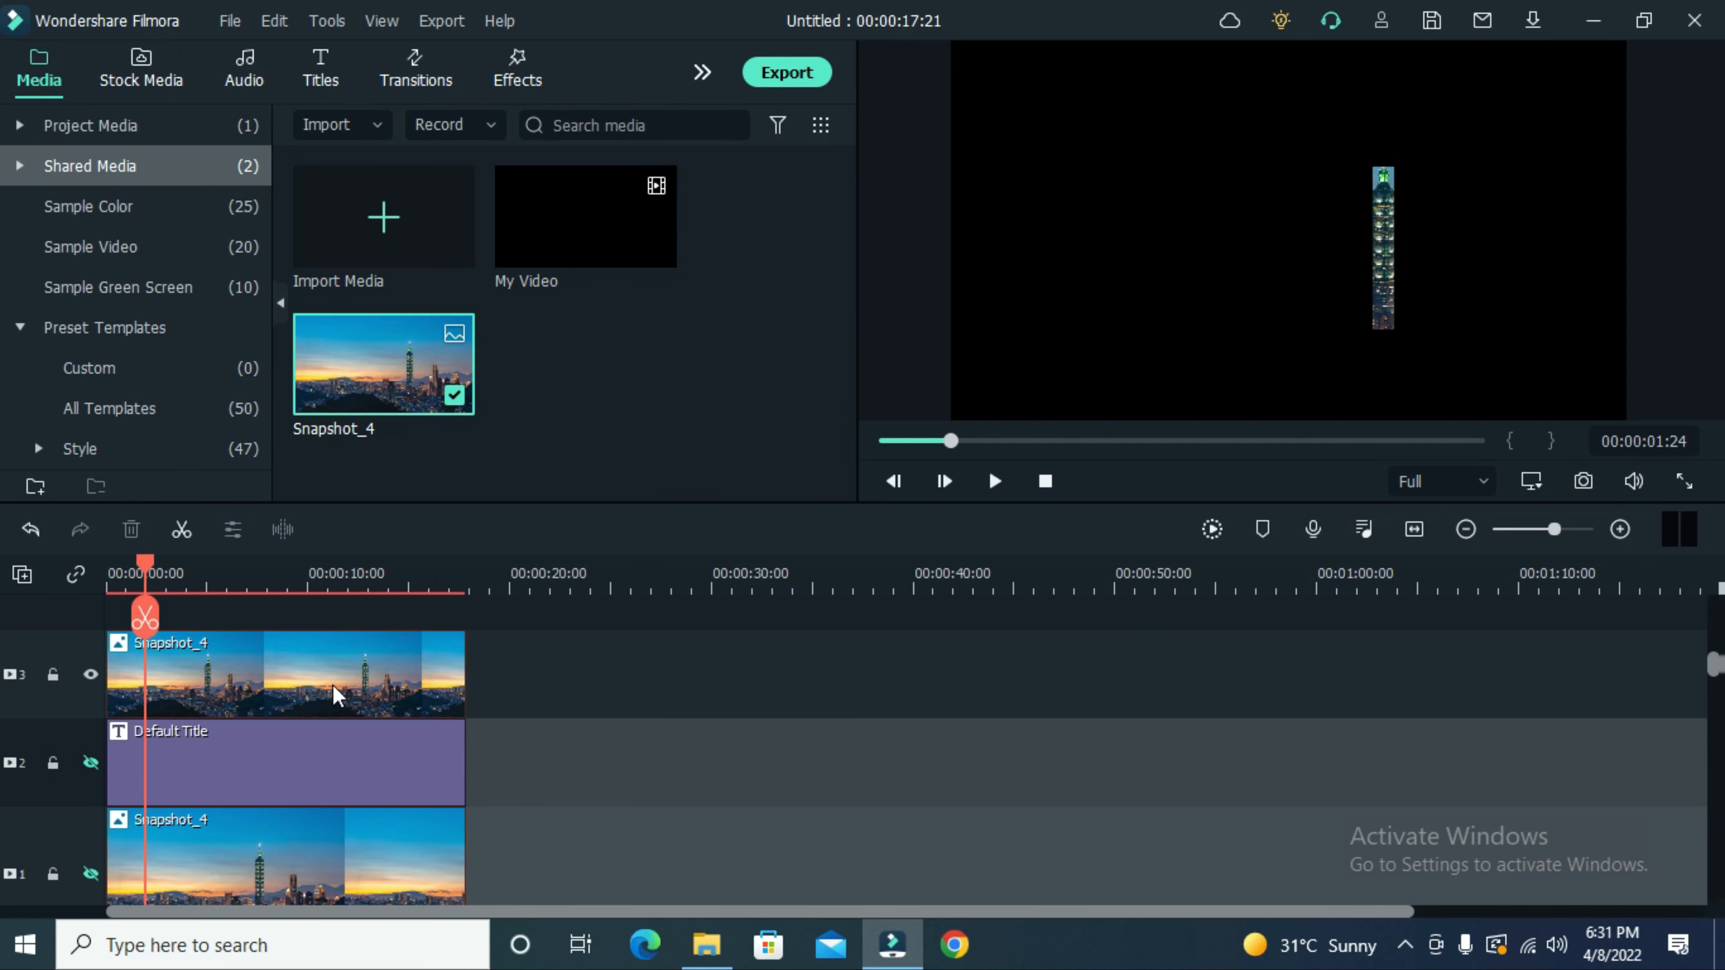
Make the title and background tracks visible again and play the masked text effect.
left_click(92, 872)
left_click(90, 762)
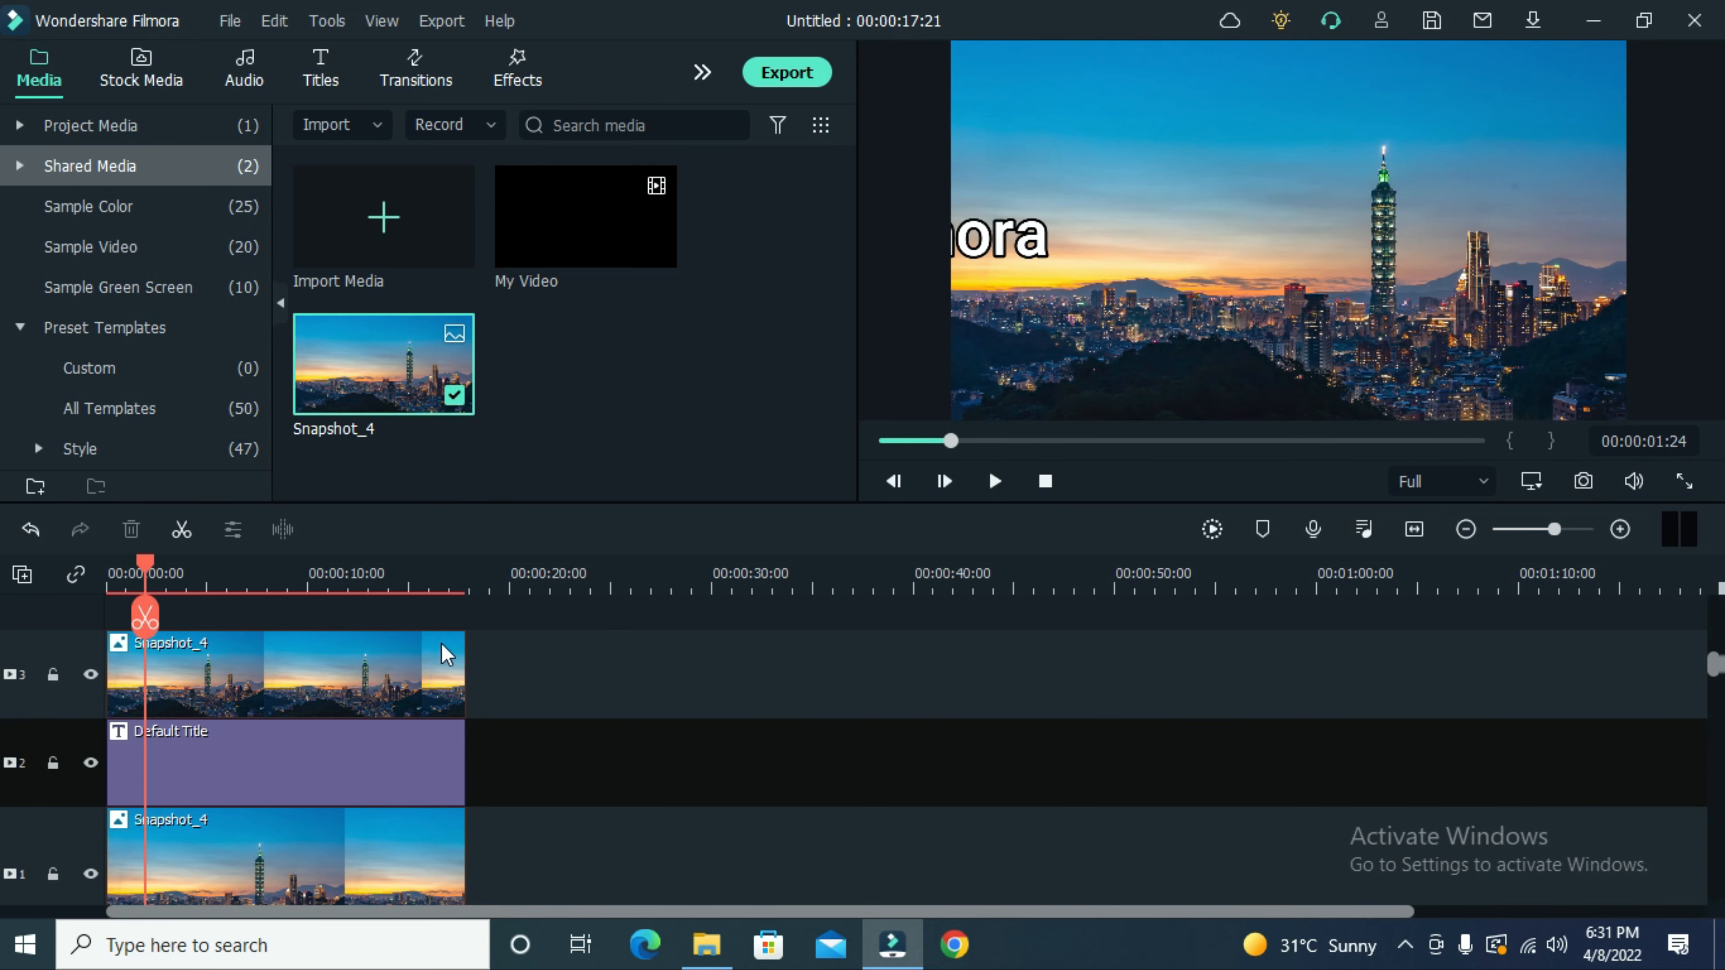
key("space")
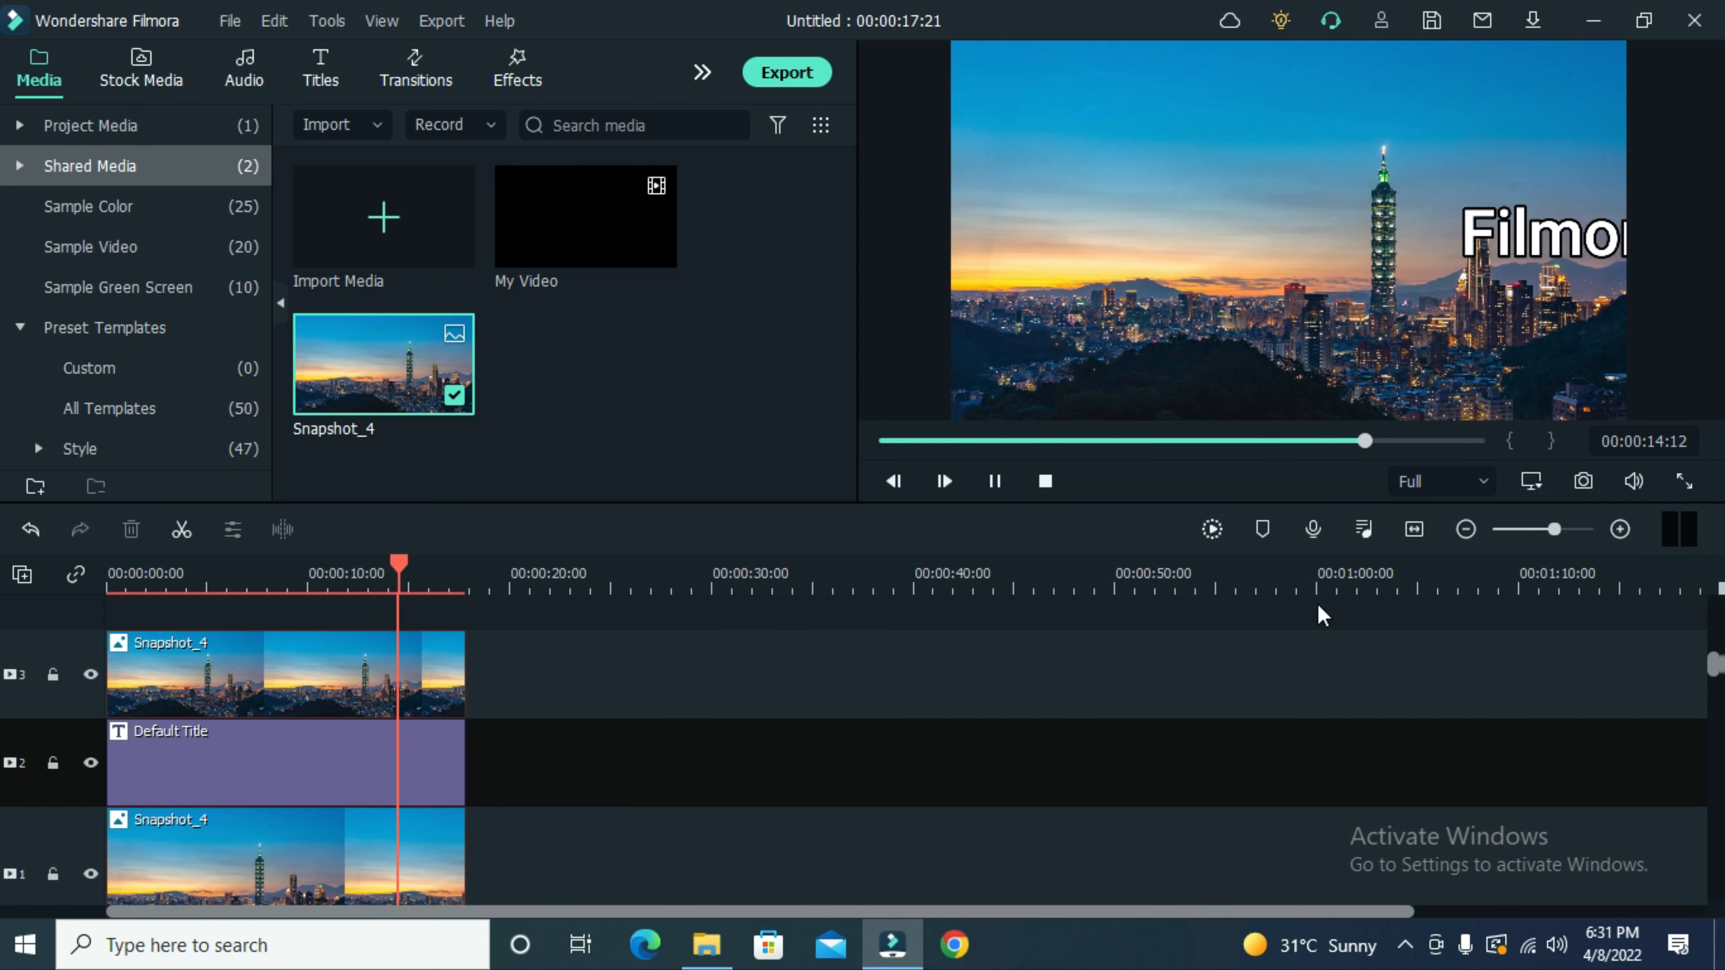
key("space")
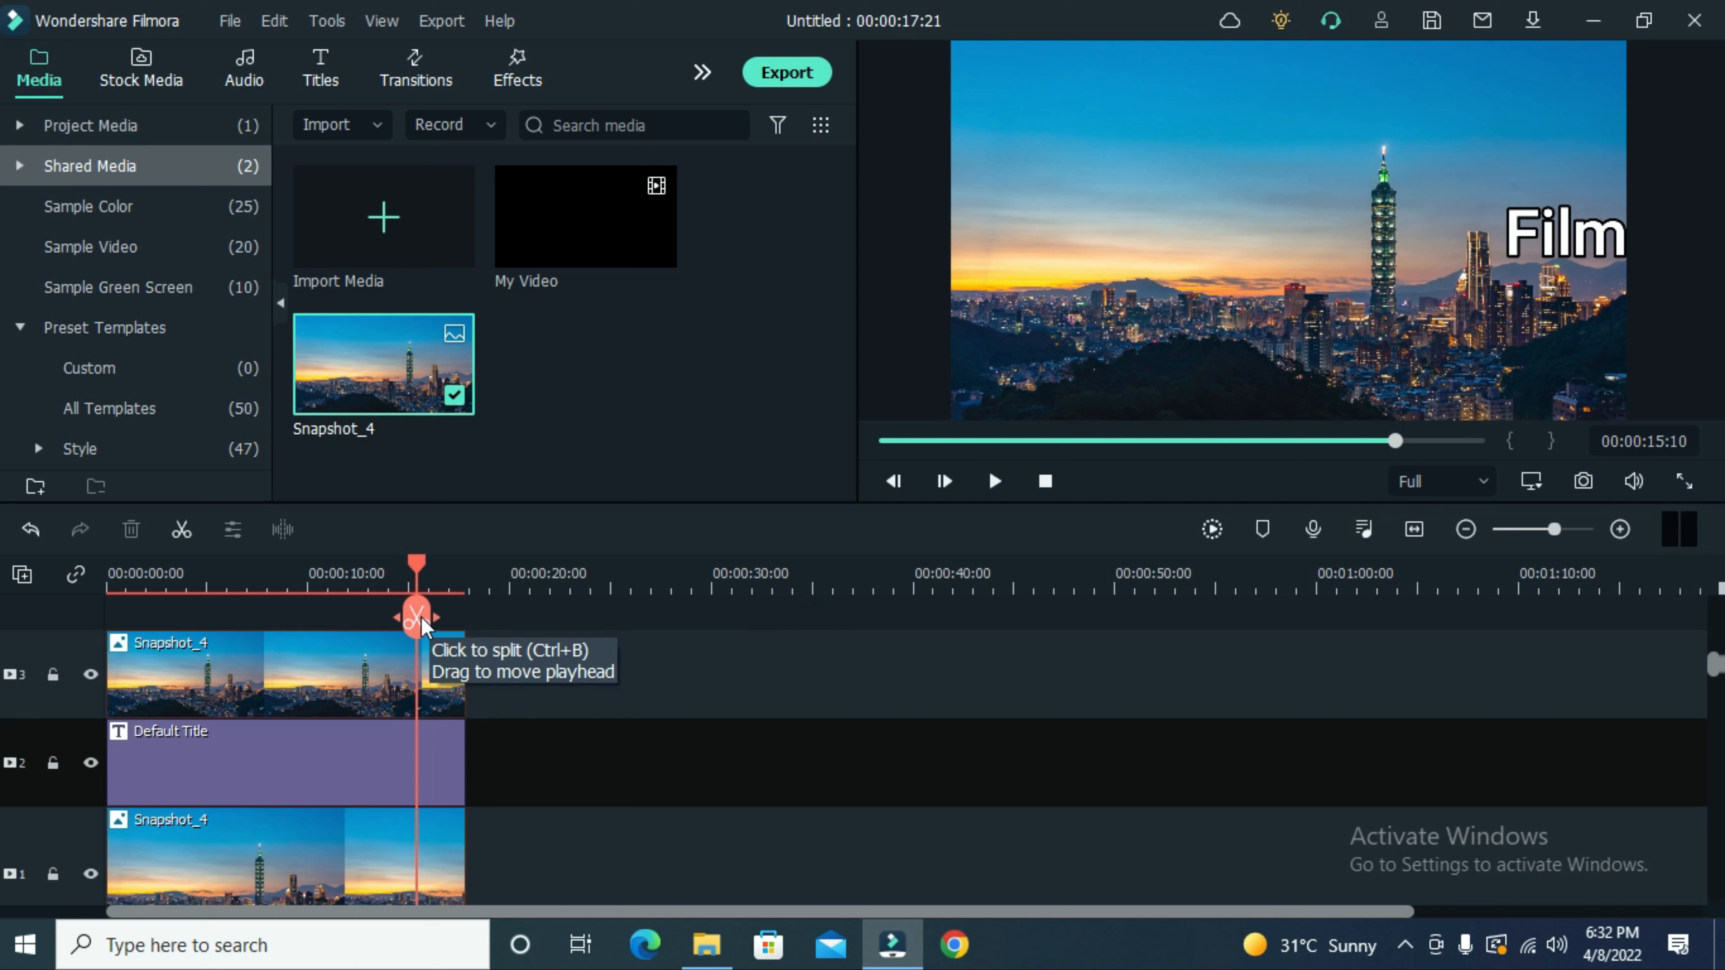
Add a Snapshot_4 copy on track 4 matching the other clips' length and give it a rectangle mask.
left_click_drag(421, 616, 109, 629)
left_click_drag(204, 700, 465, 717)
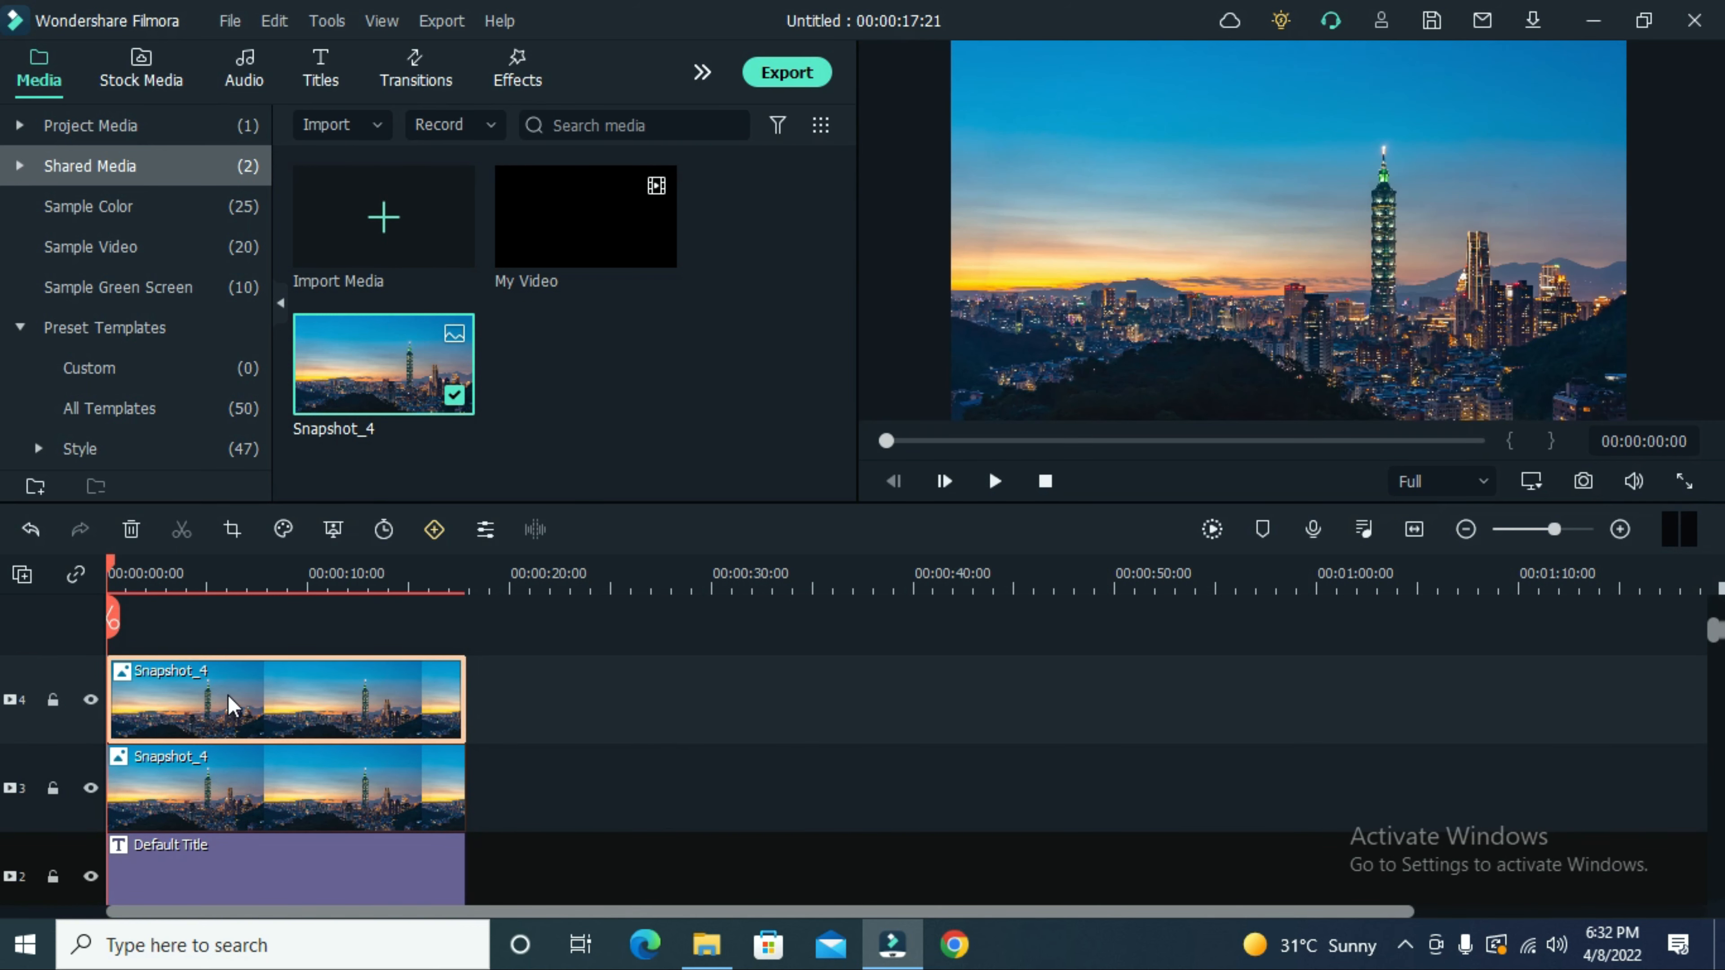
double_click(256, 673)
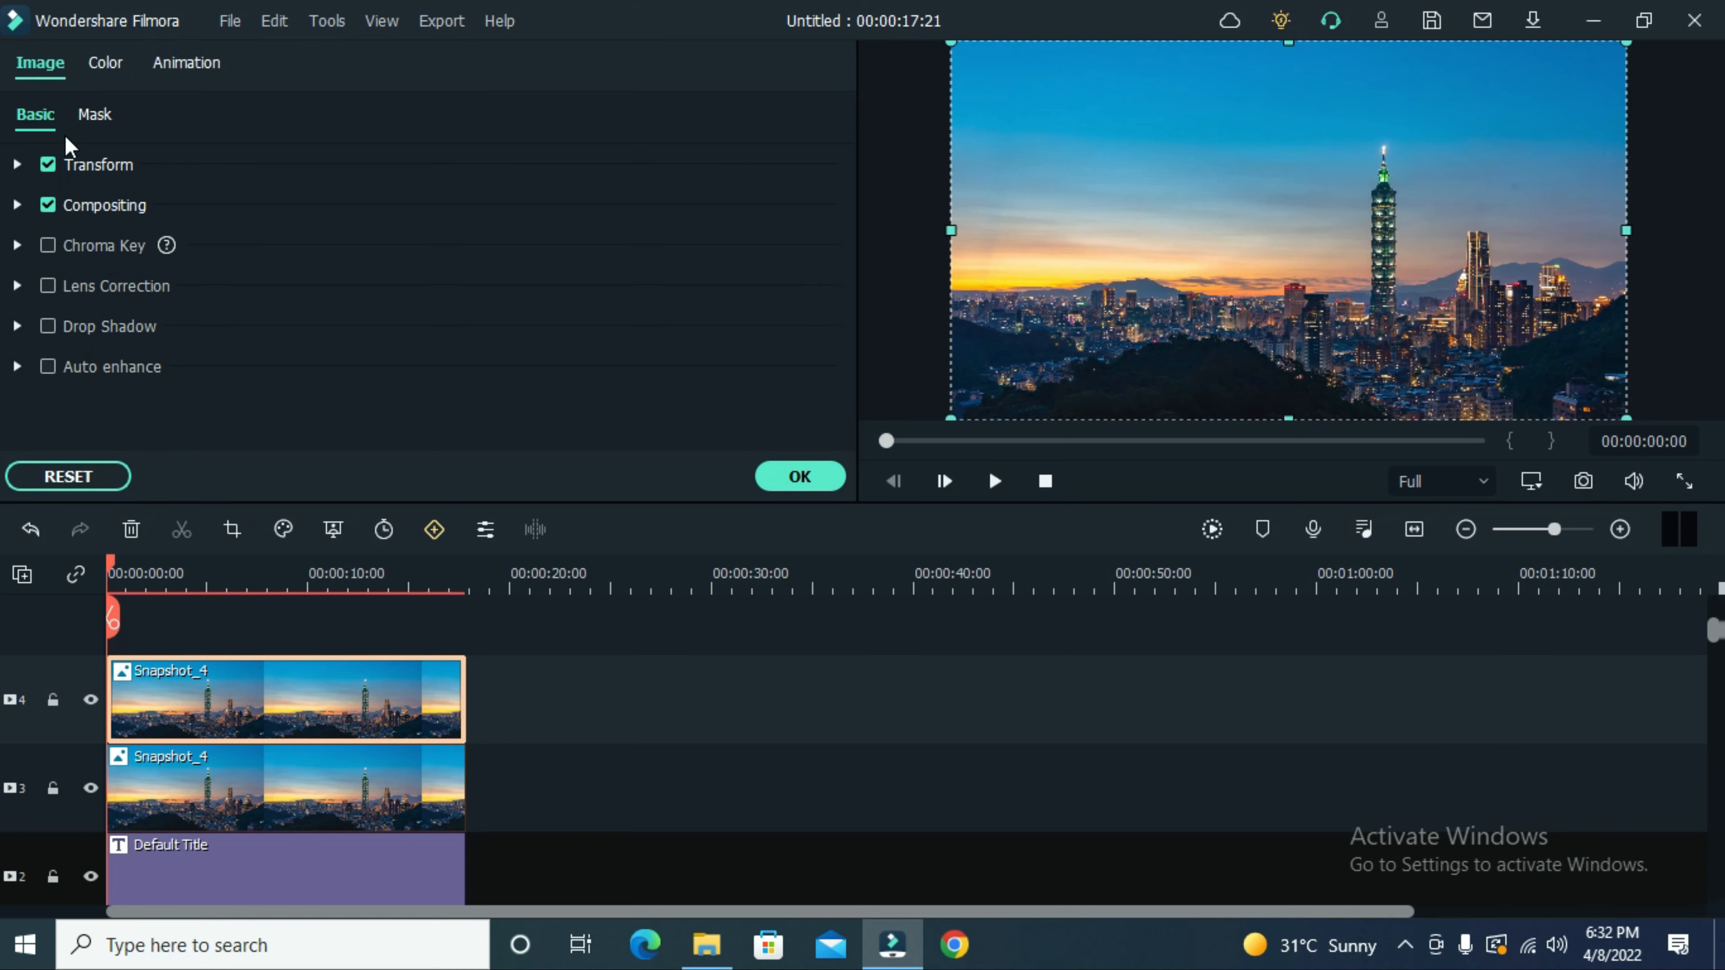
left_click(95, 114)
left_click(410, 244)
Hide the three lower tracks and fit the new mask to the second-tallest building, about 4.21 wide and 18.50 high.
left_click(90, 788)
left_click(90, 876)
scroll(86, 887, "down", 1)
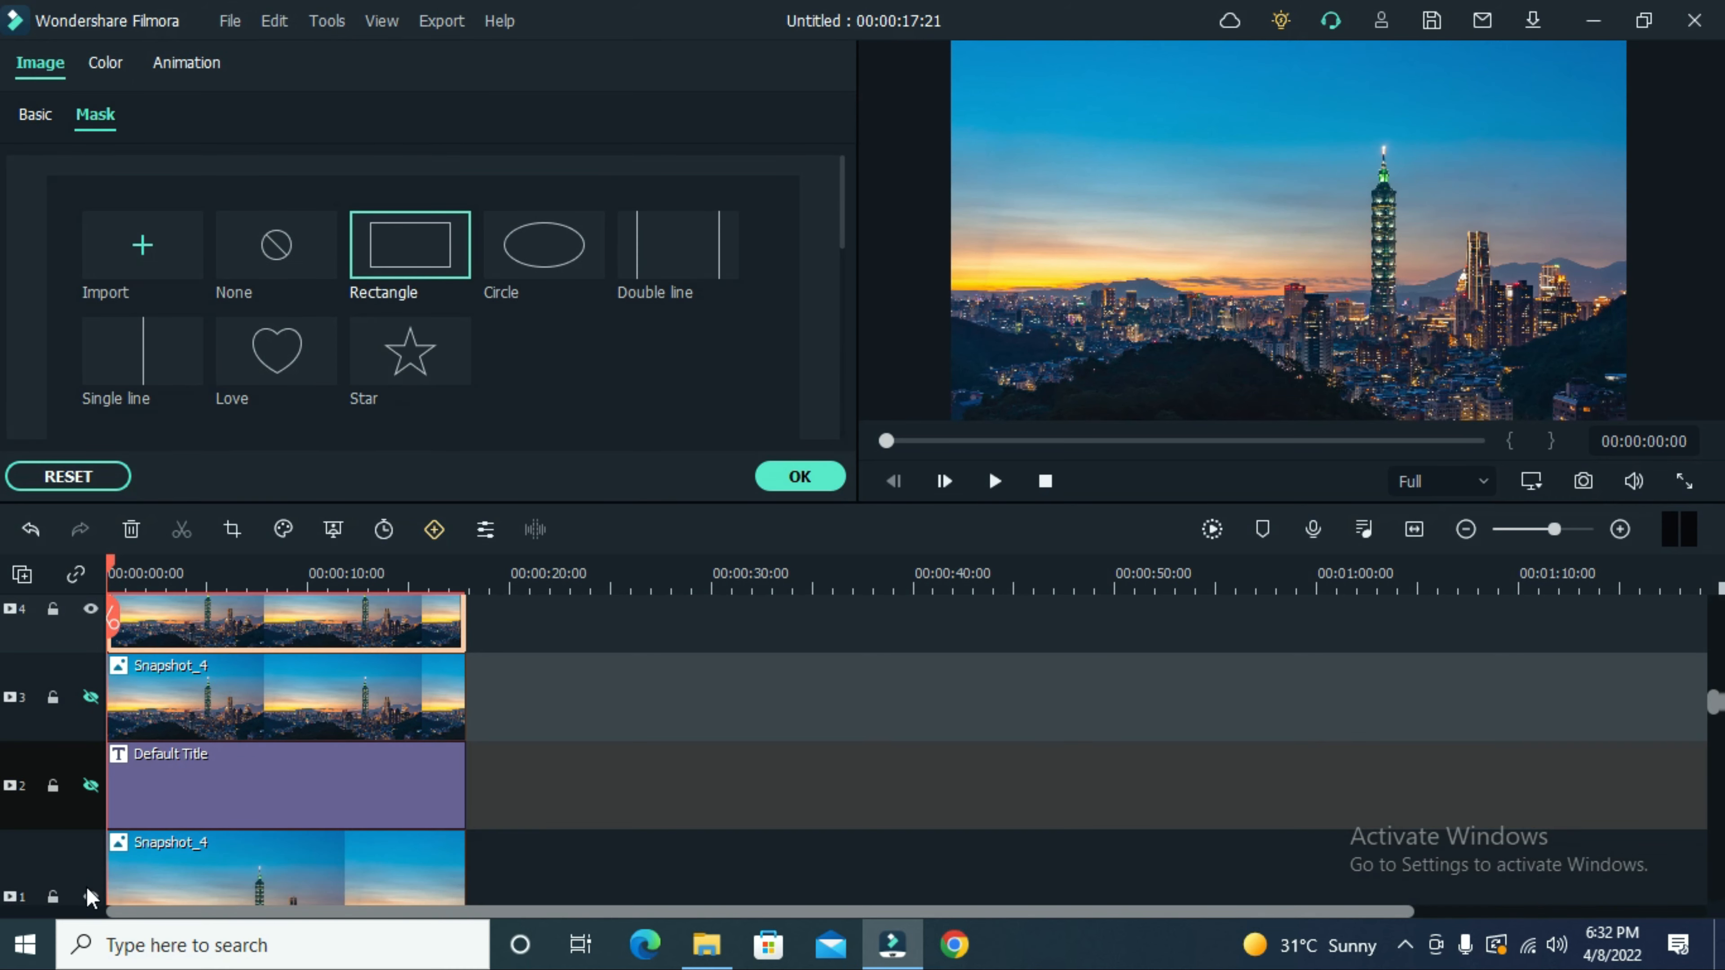
left_click(88, 892)
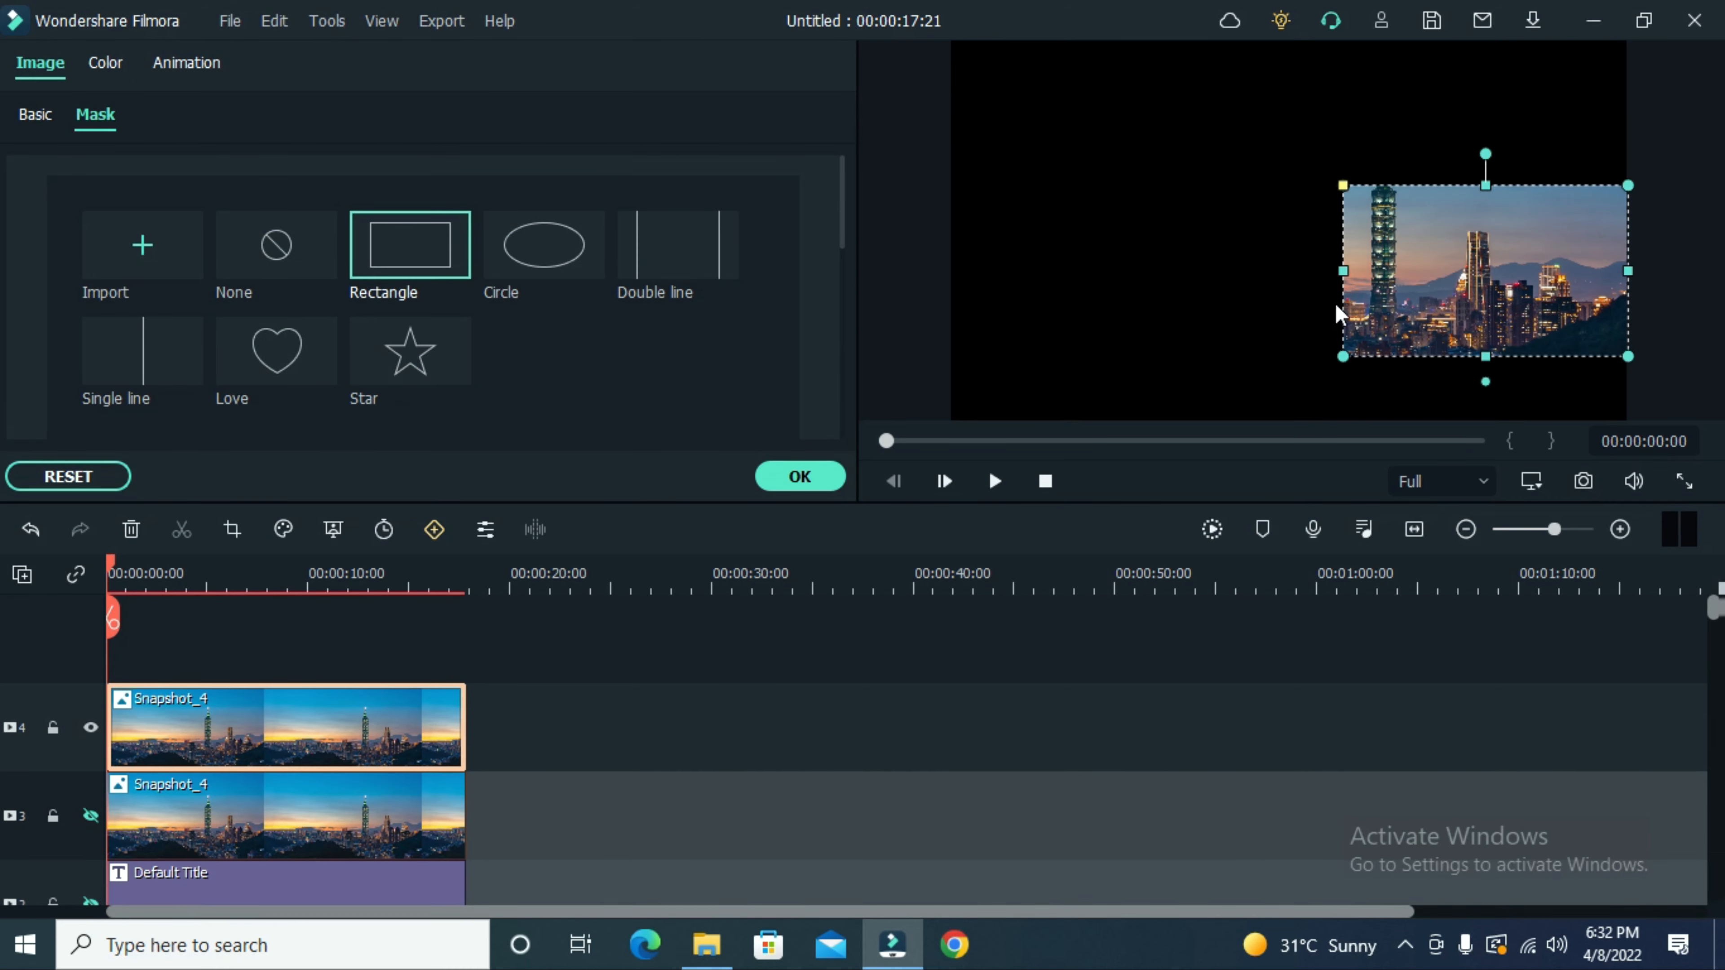
left_click_drag(1342, 272, 1478, 272)
left_click_drag(1479, 185, 1475, 218)
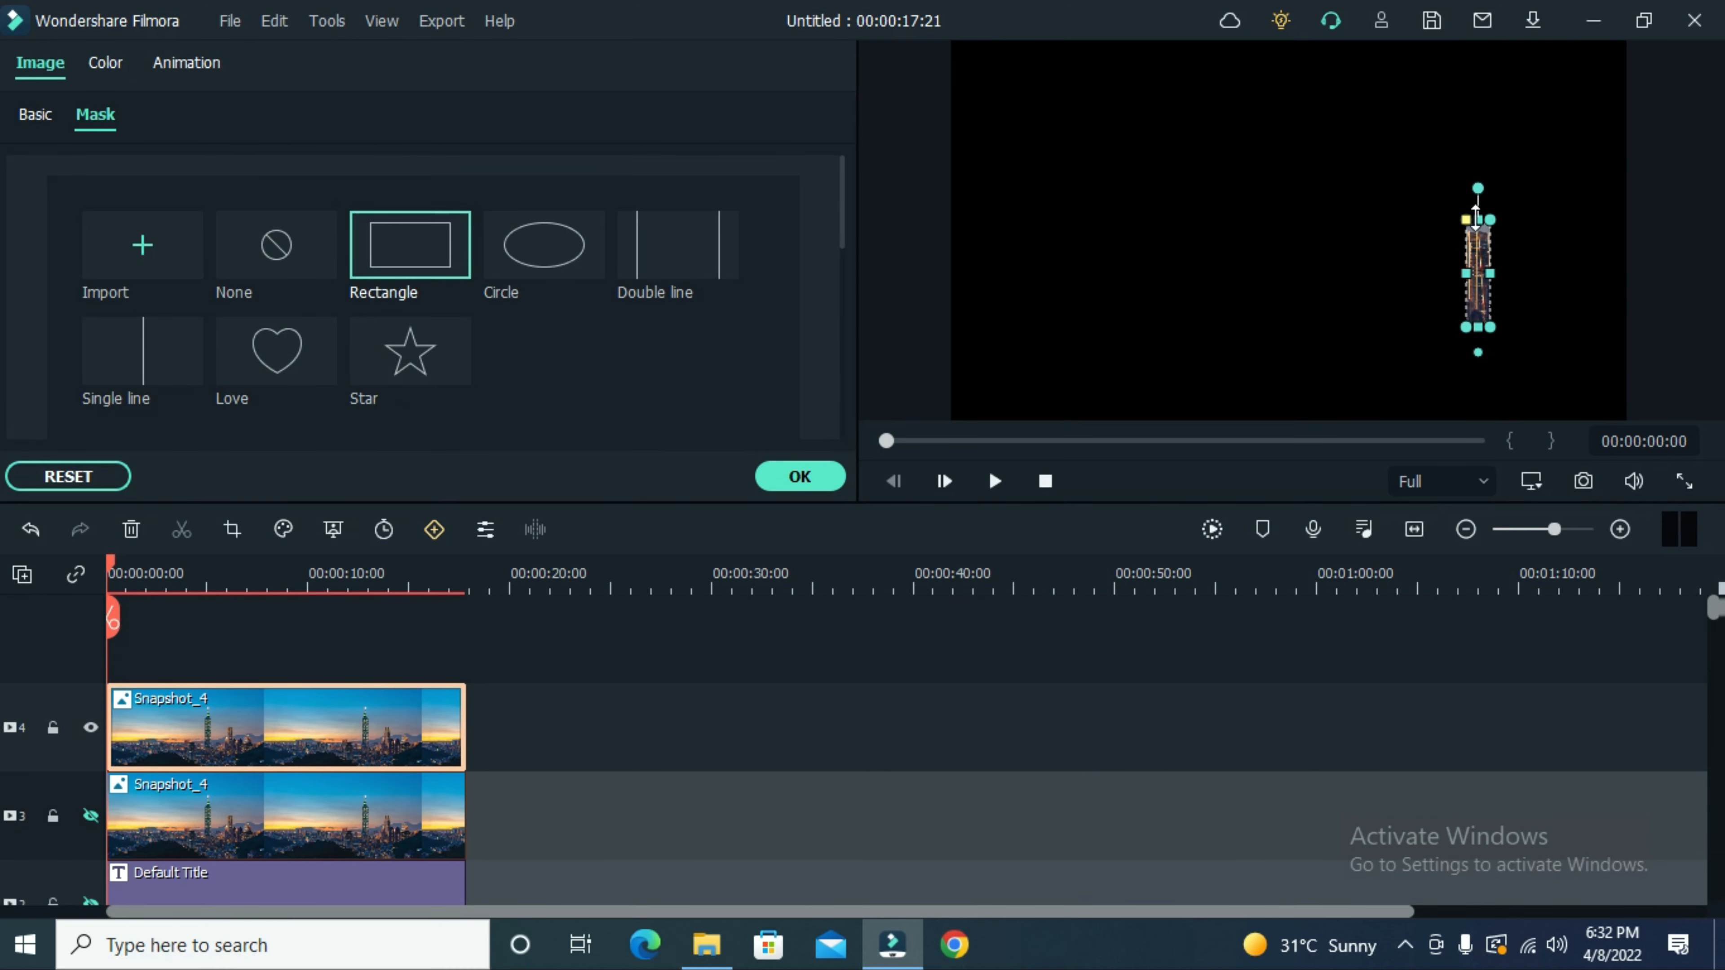
left_click(800, 476)
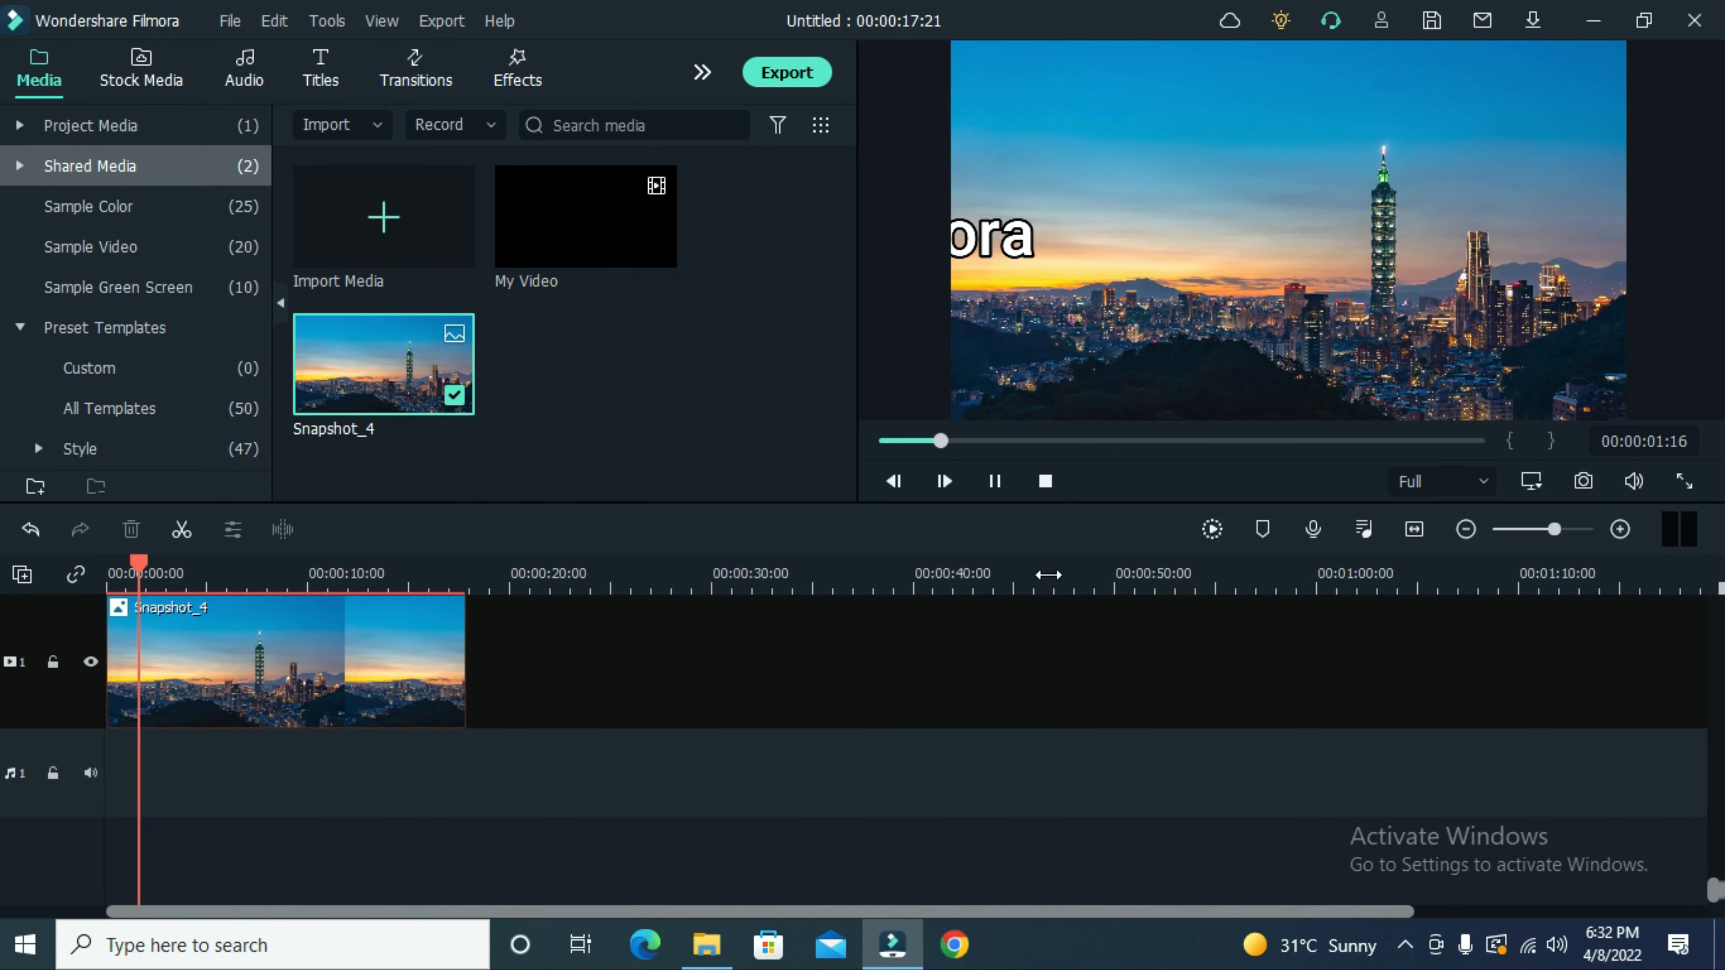
Pause the masked text playback and edit the height of the rectangle mask on the track 4 Snapshot_4 clip.
key("space")
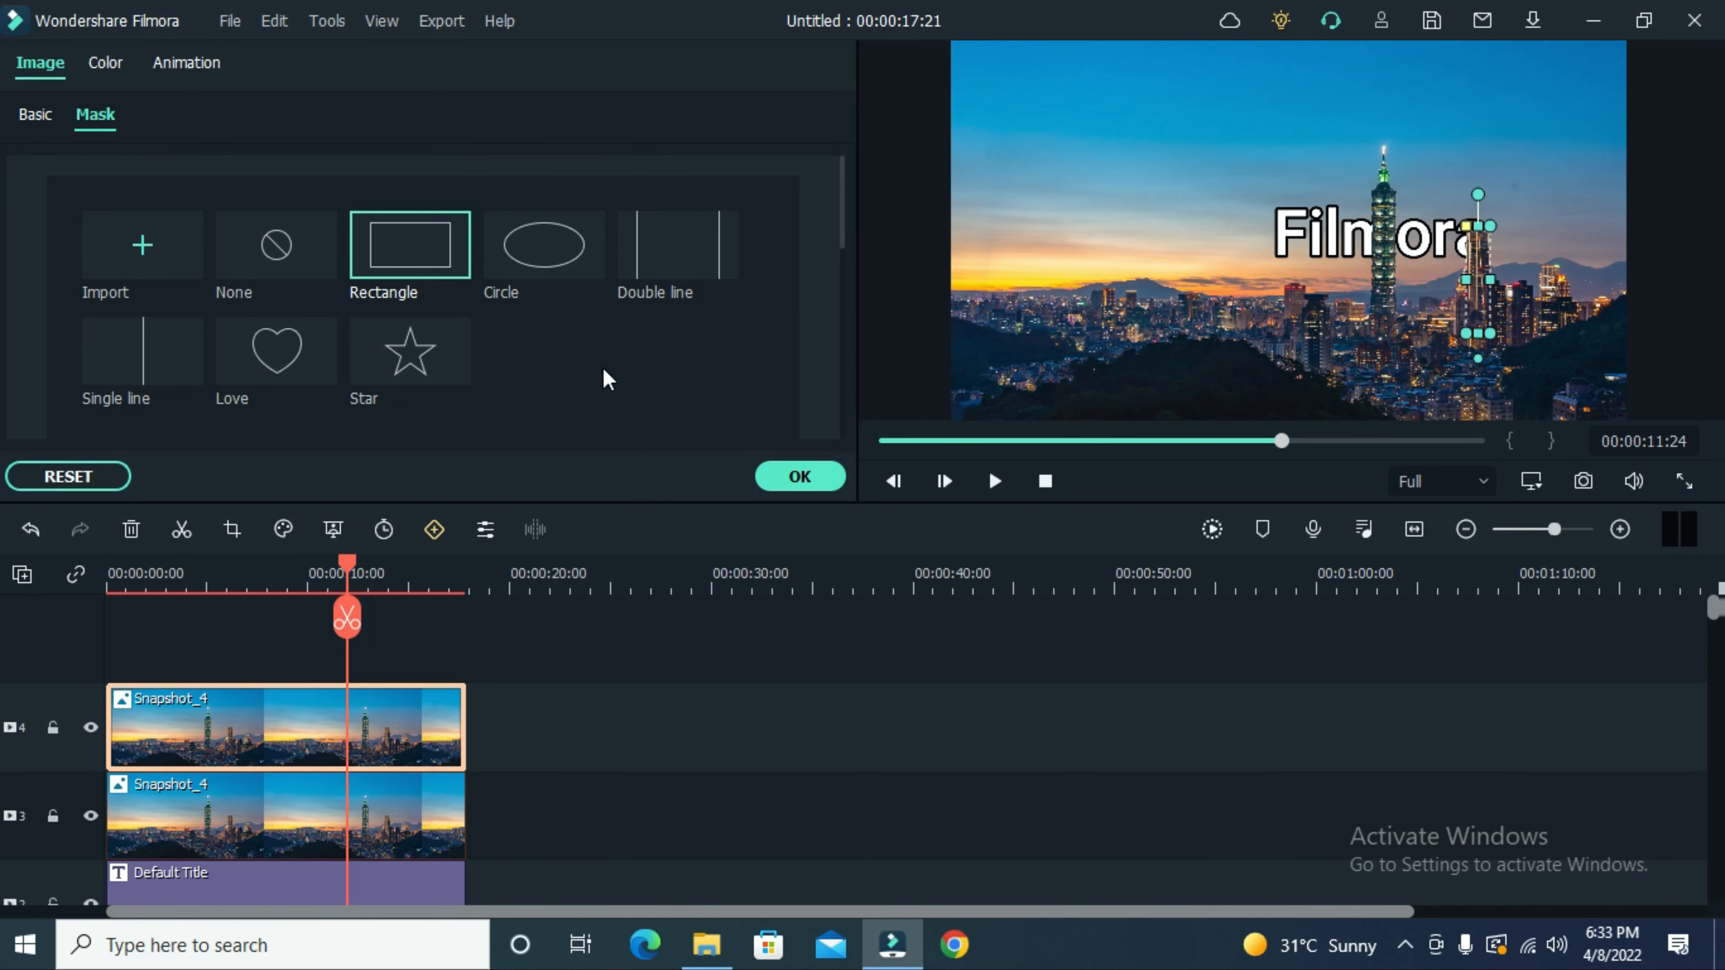
scroll(605, 378, "down", 5)
left_click(678, 378)
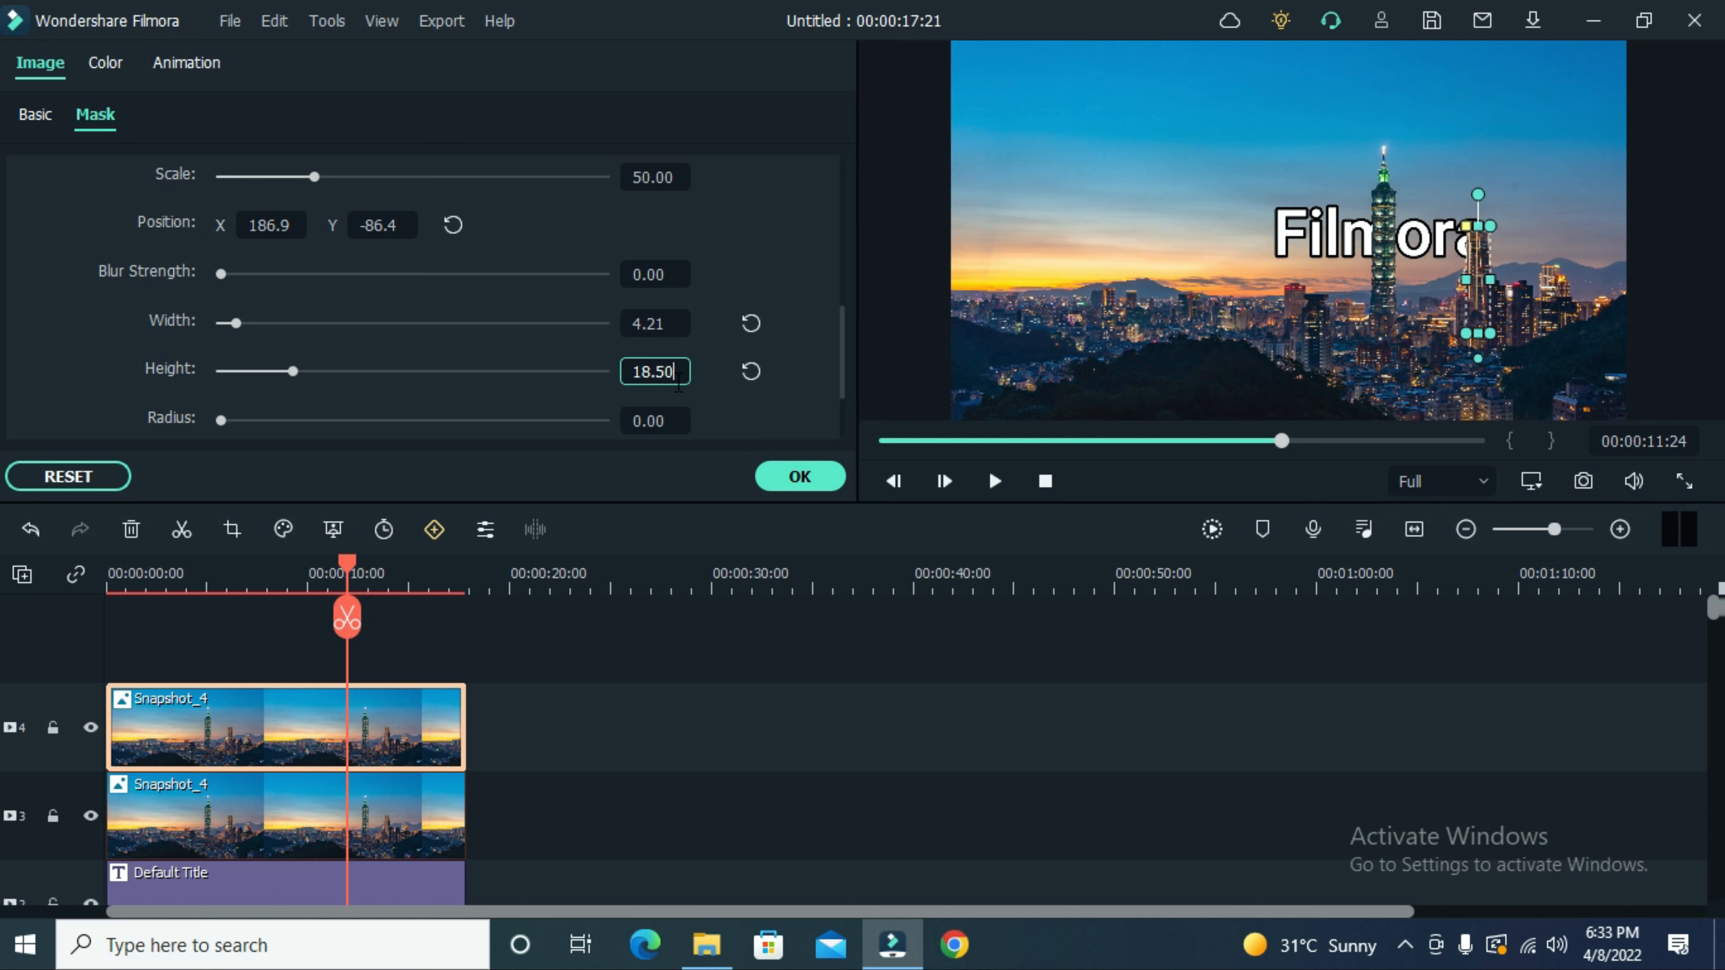
key("BackSpace")
key("BackSpace")
key("BackSpace")
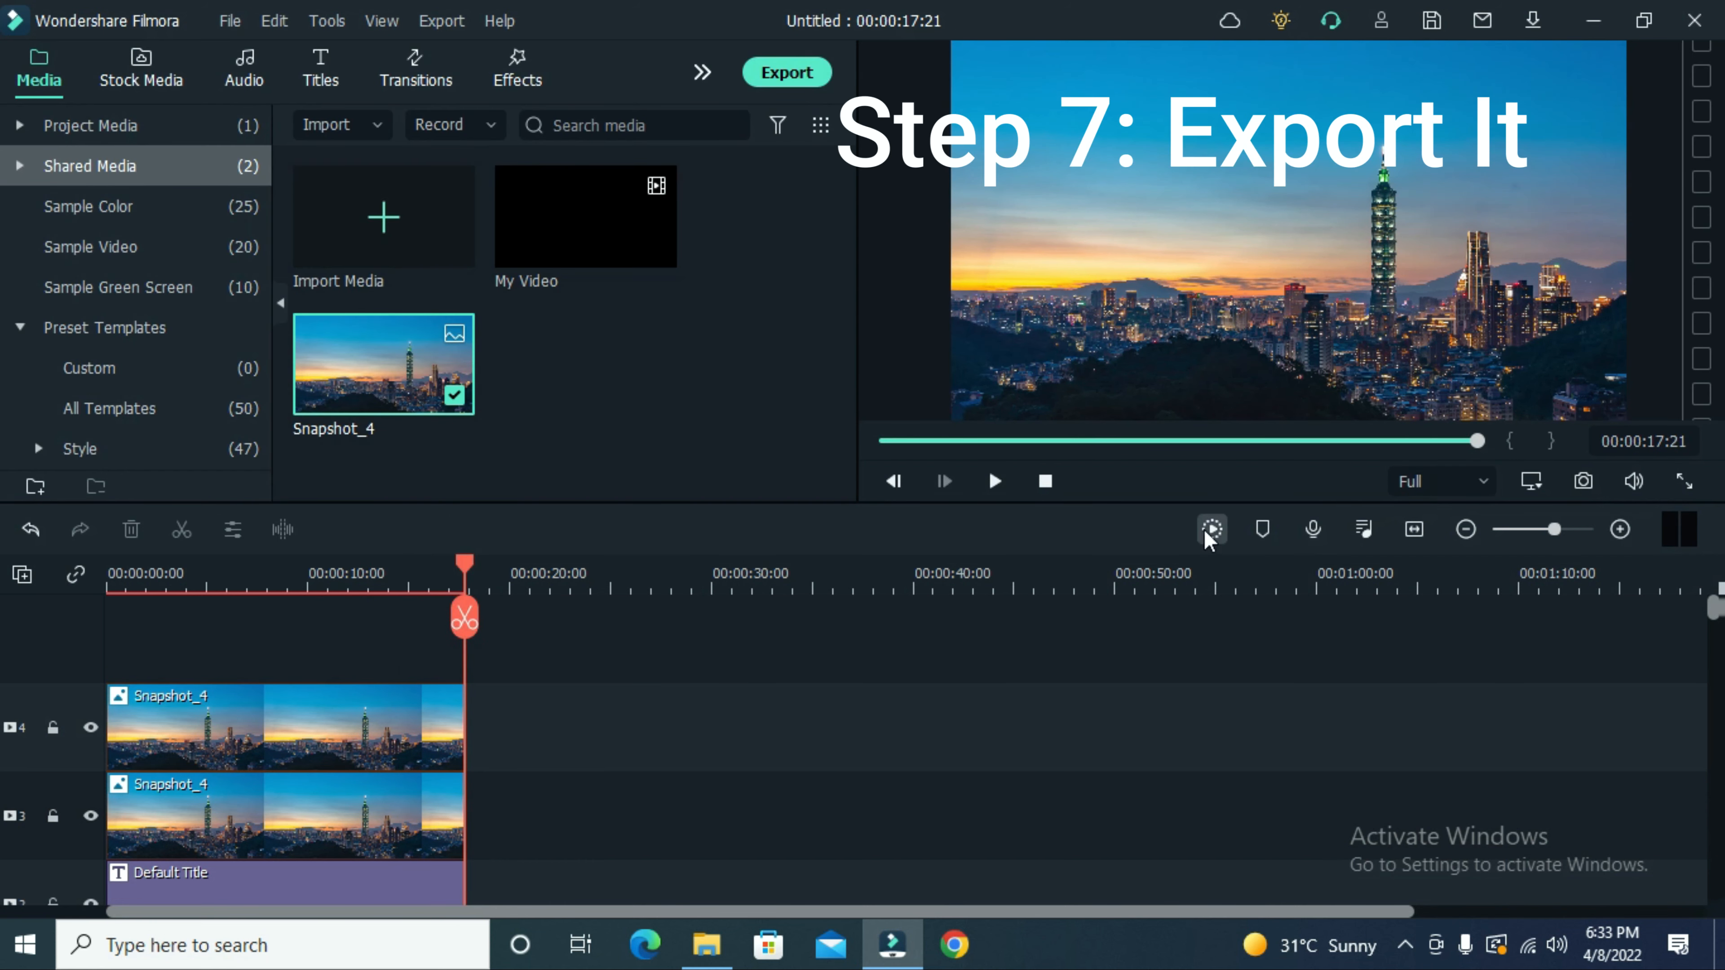
Render the timeline preview and name the local MP4 export Transition.
left_click(1211, 530)
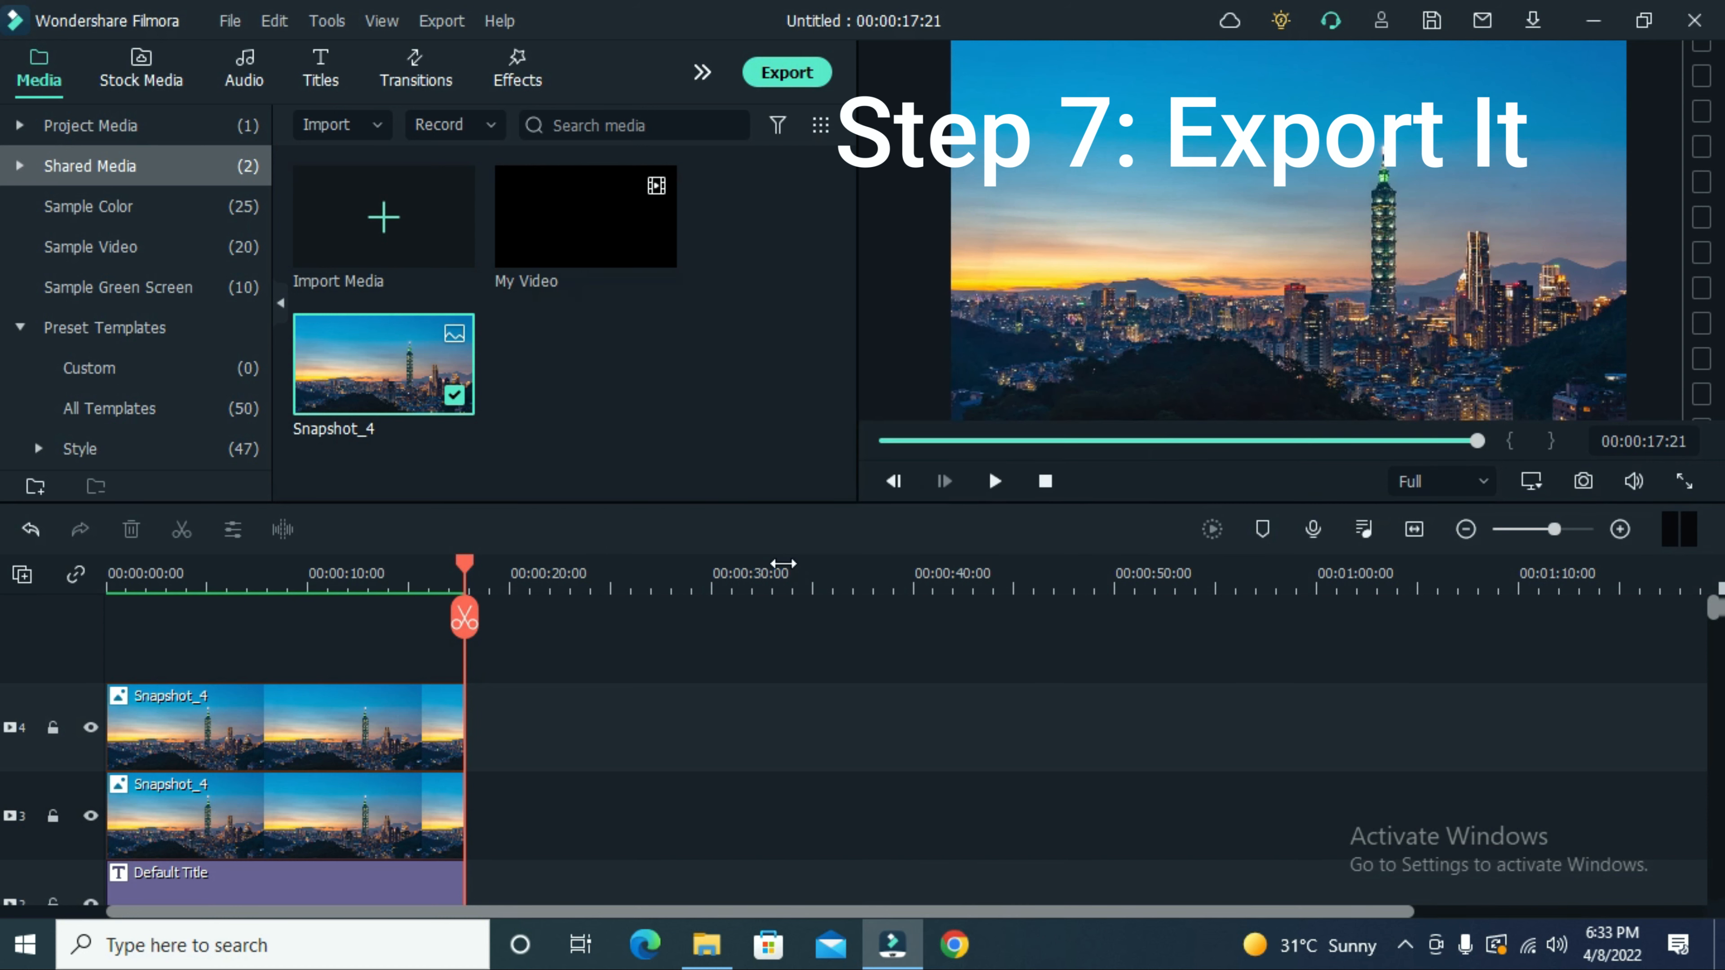
left_click(788, 78)
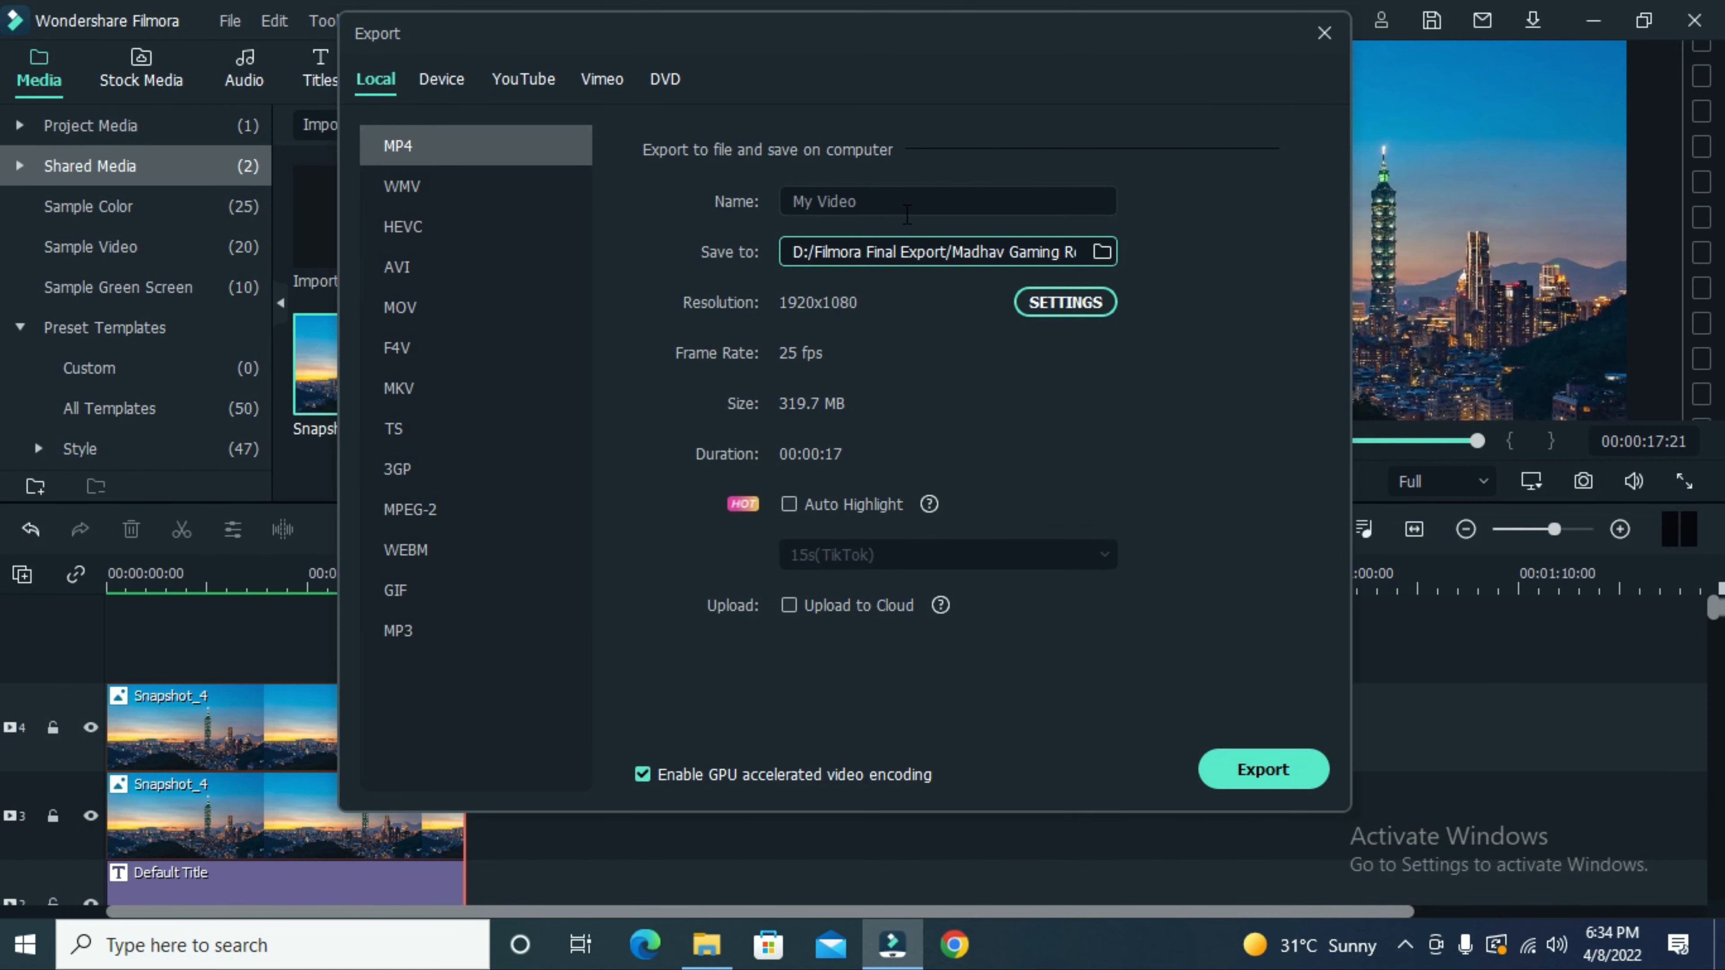
left_click_drag(857, 202, 788, 206)
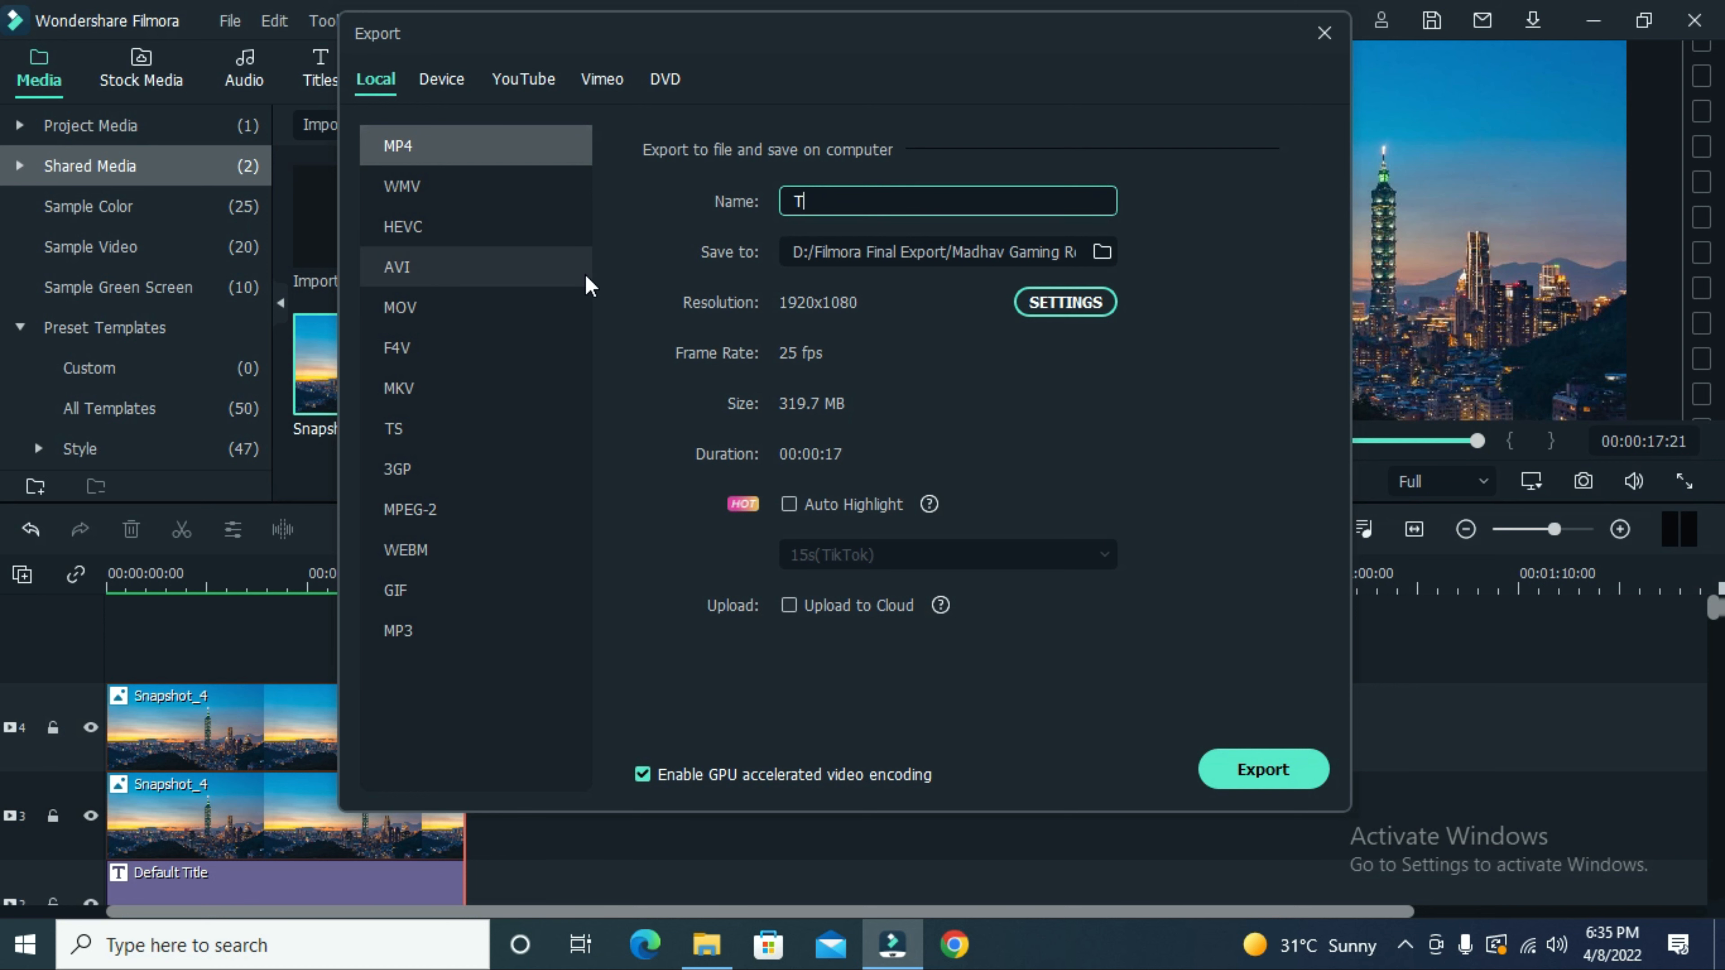
type("Transition")
Set the export frame rate to 60 fps and export the video.
left_click(1065, 303)
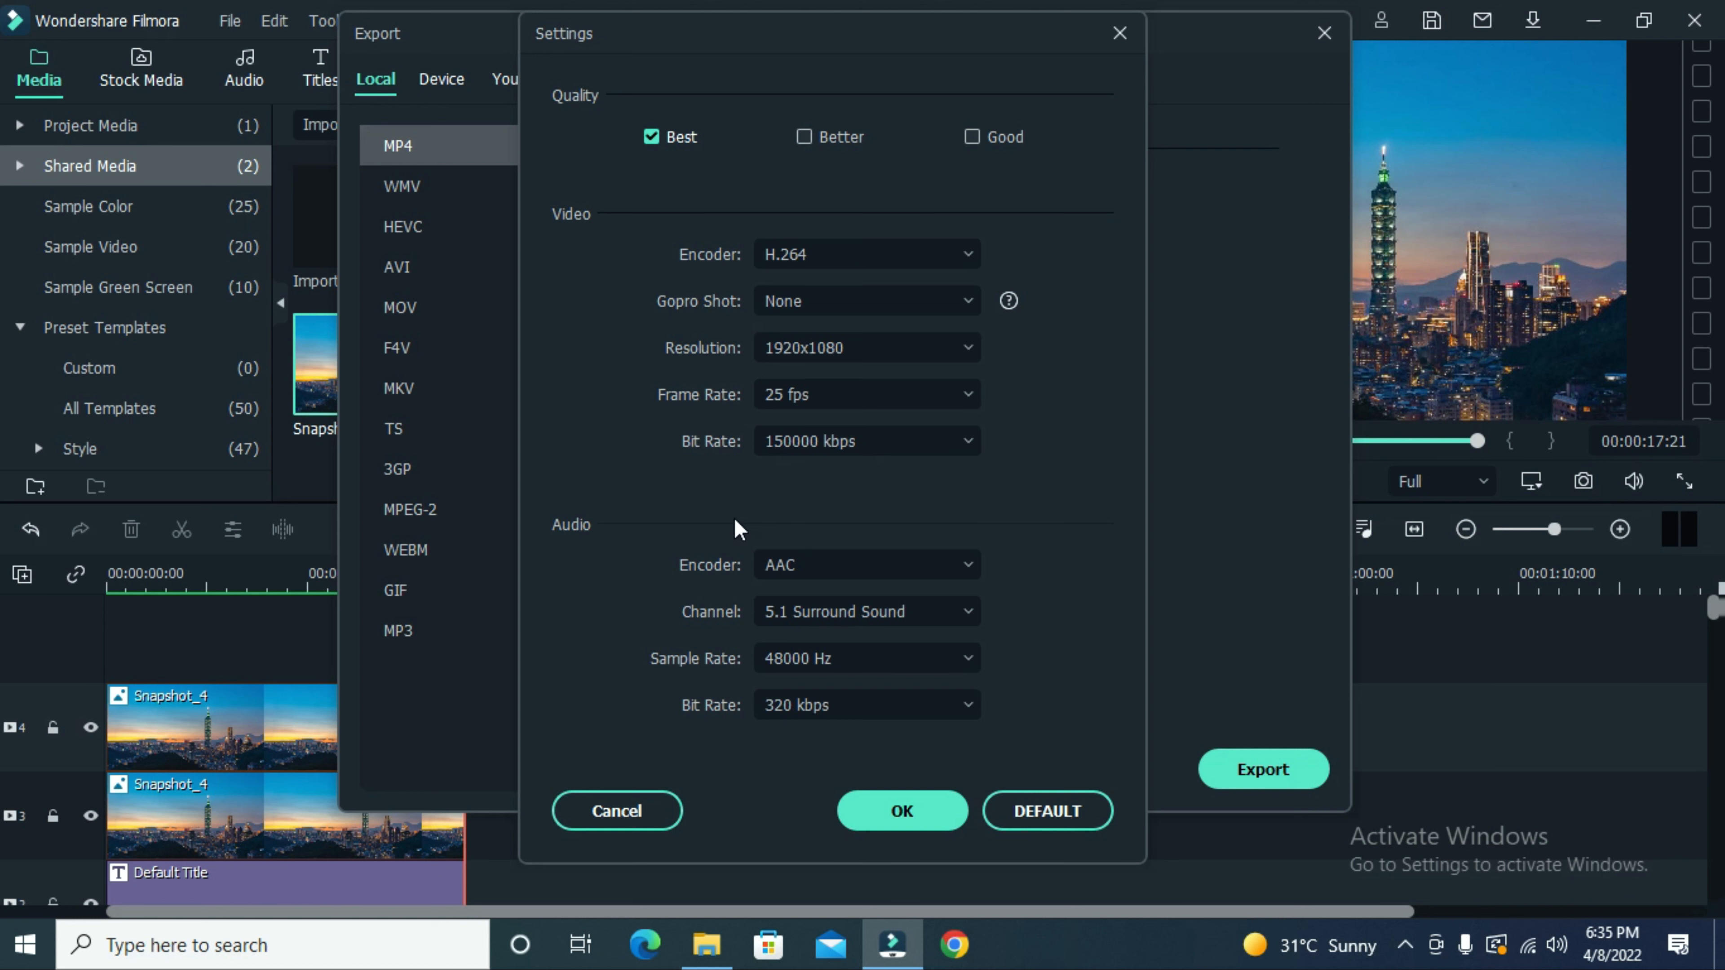
left_click(781, 394)
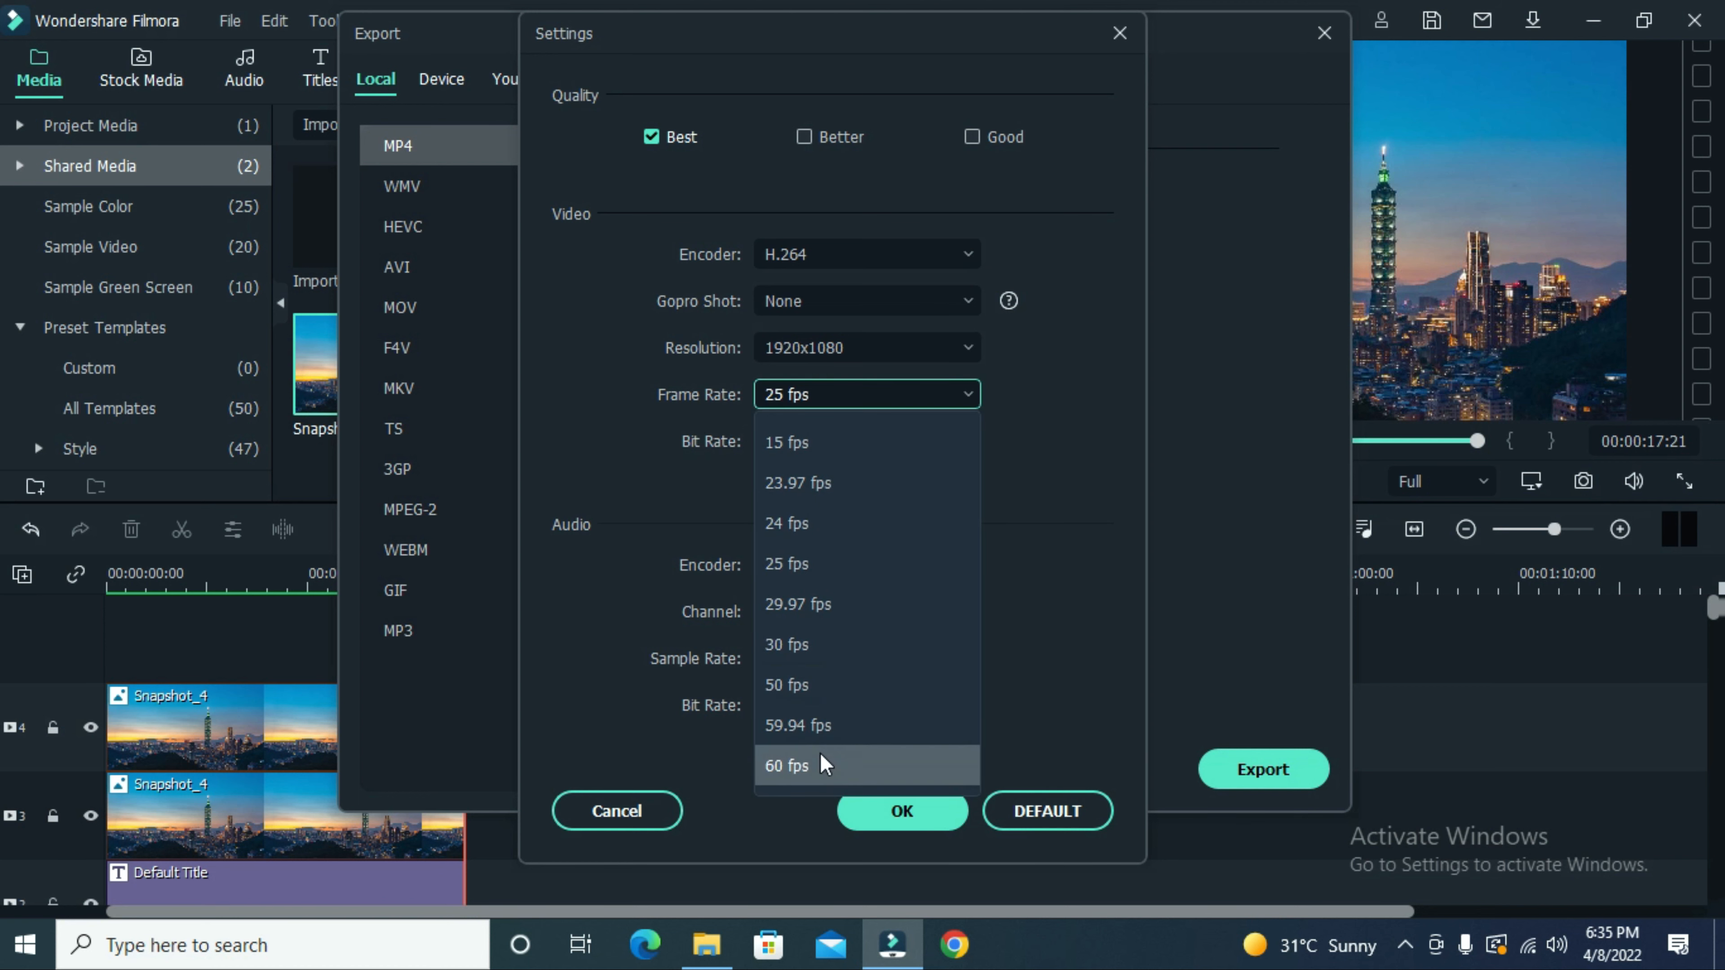
left_click(812, 766)
left_click(893, 809)
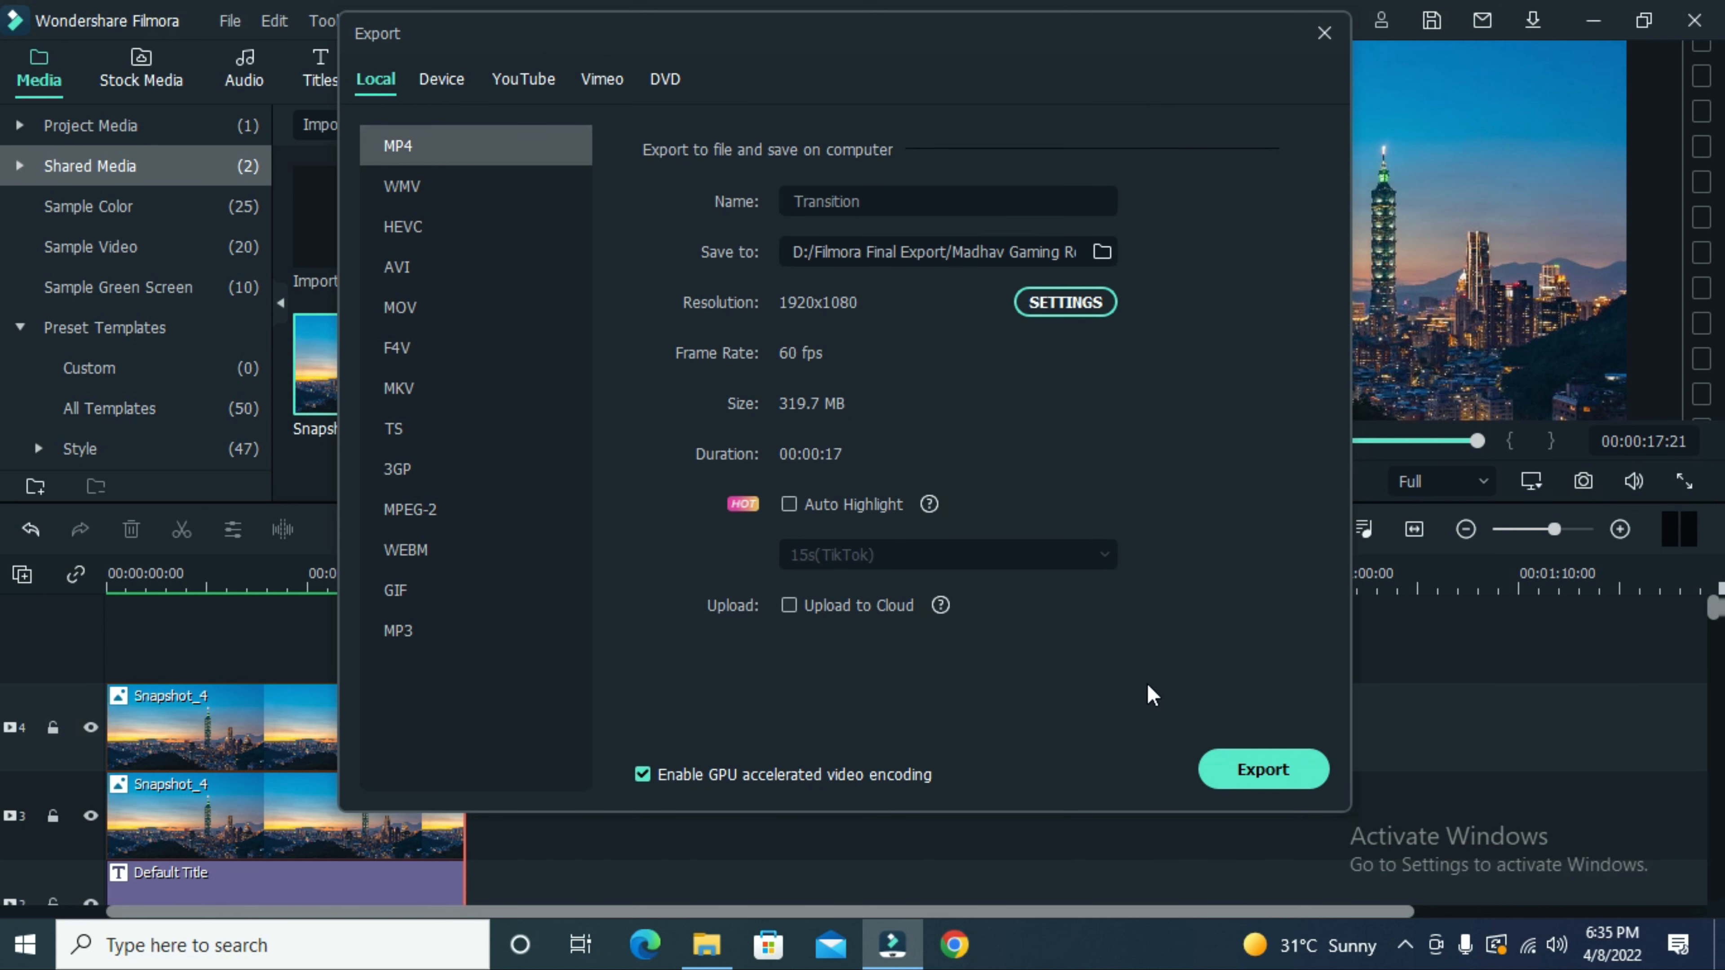
left_click(1254, 780)
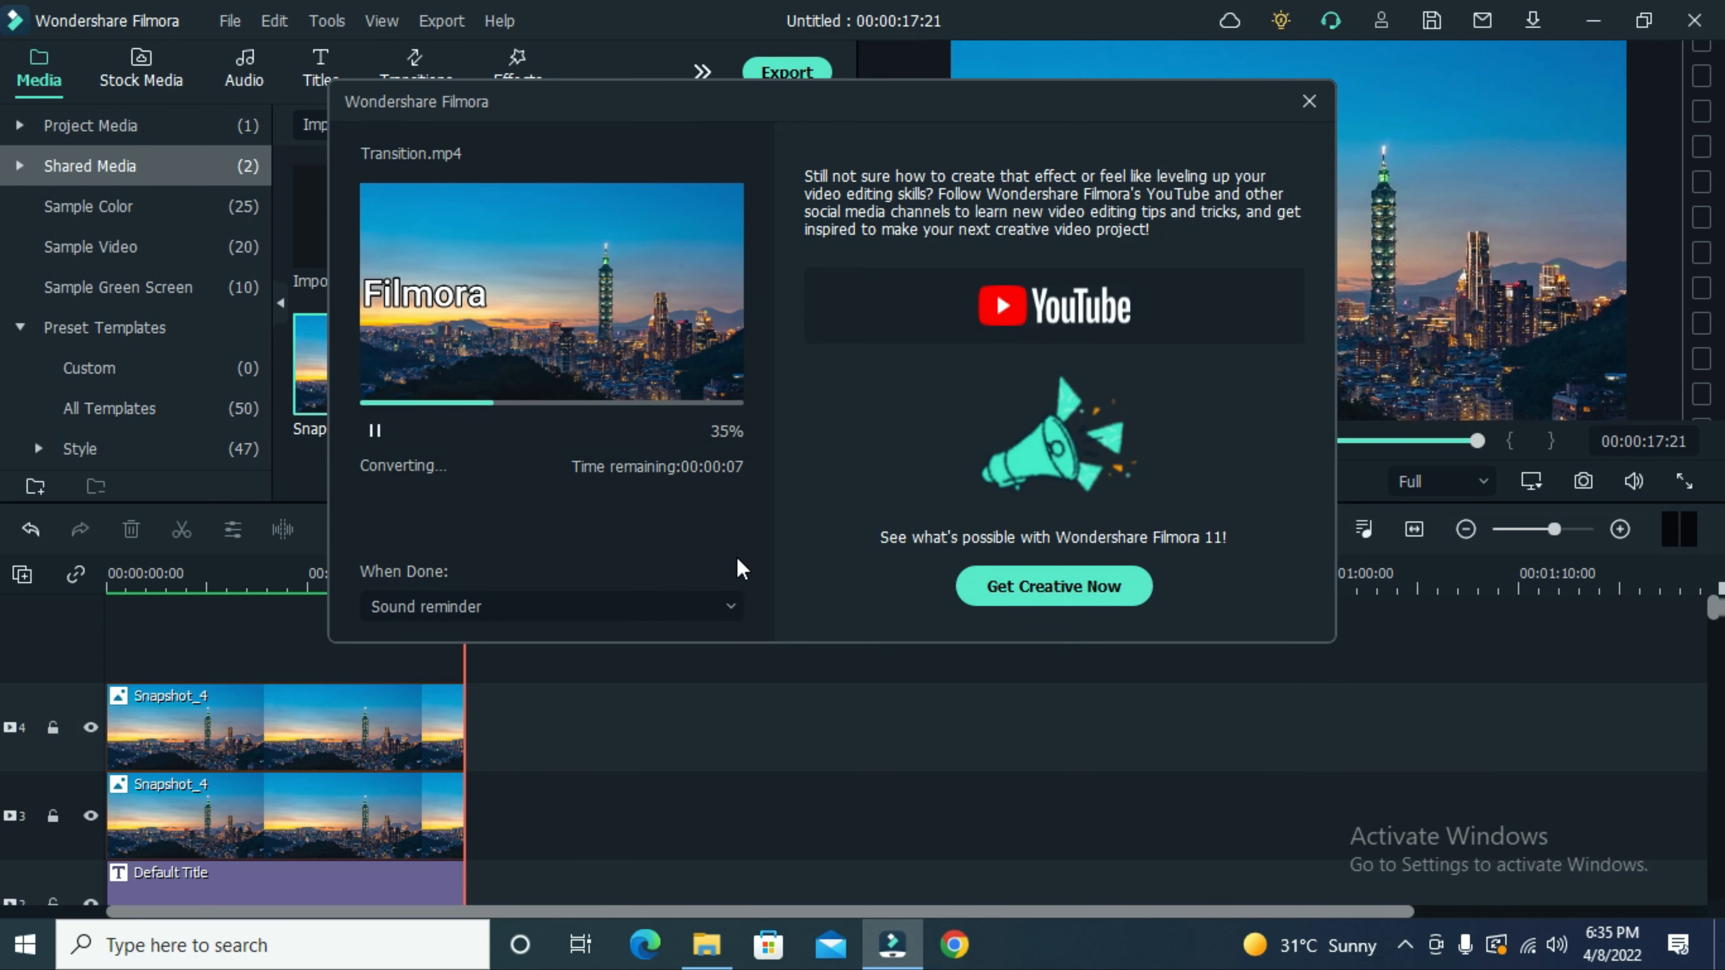